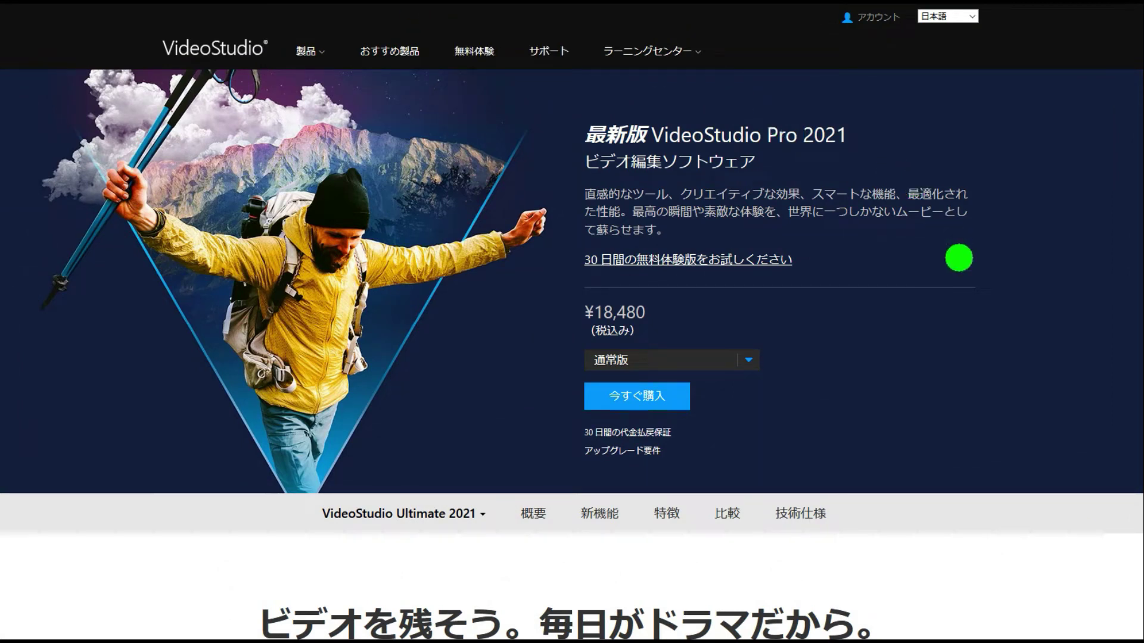
- Open the VideoStudio 2021 new-features section, slide the AR sticker comparison, and examine the premium effects, stabilization and performance sections
left_click(614, 513)
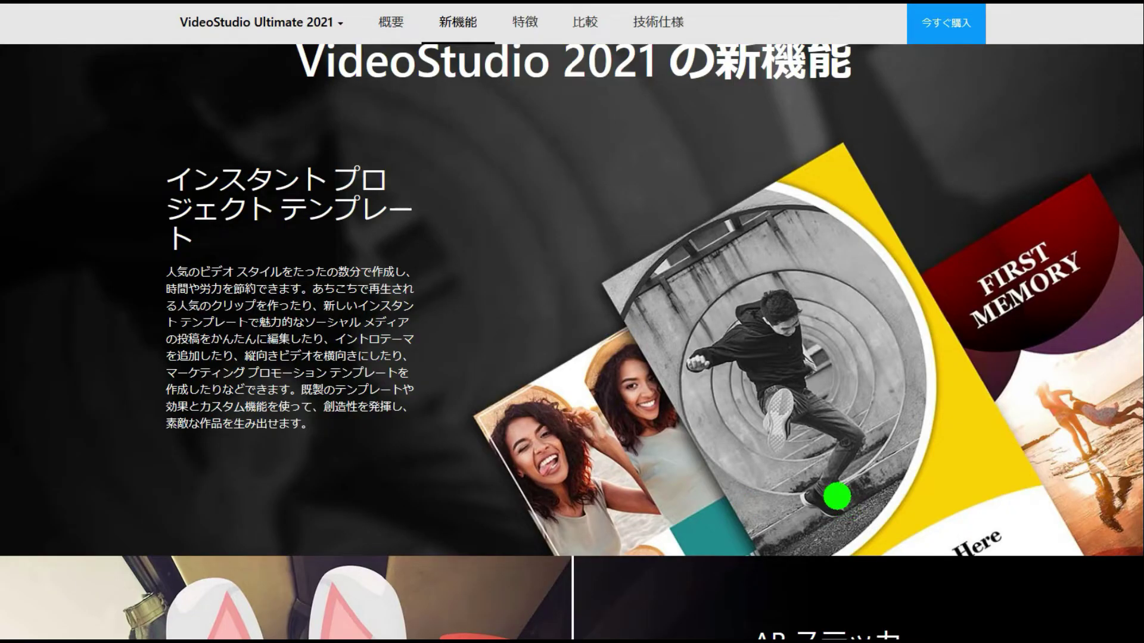
scroll(798, 405, "up", 1)
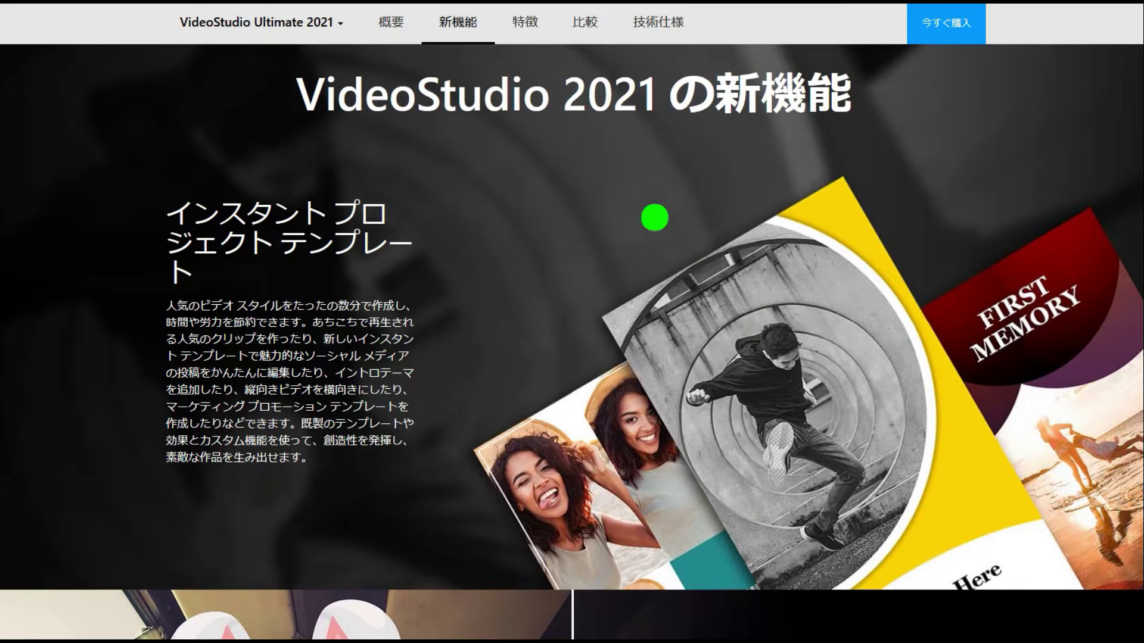
scroll(633, 281, "down", 2)
scroll(633, 285, "down", 5)
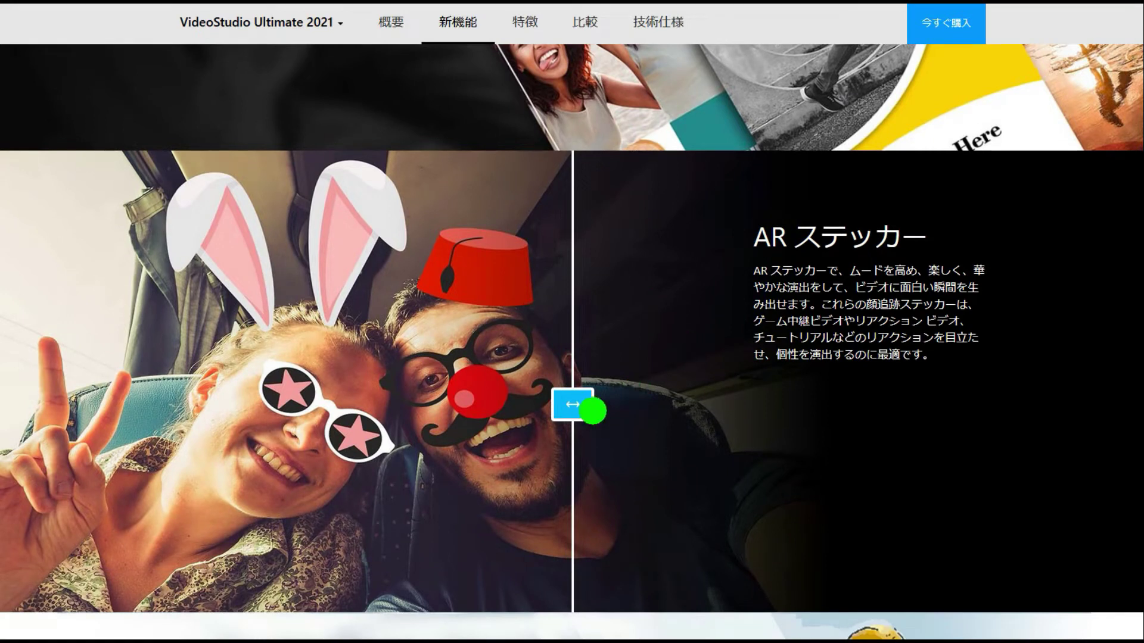
left_click_drag(574, 403, 685, 391)
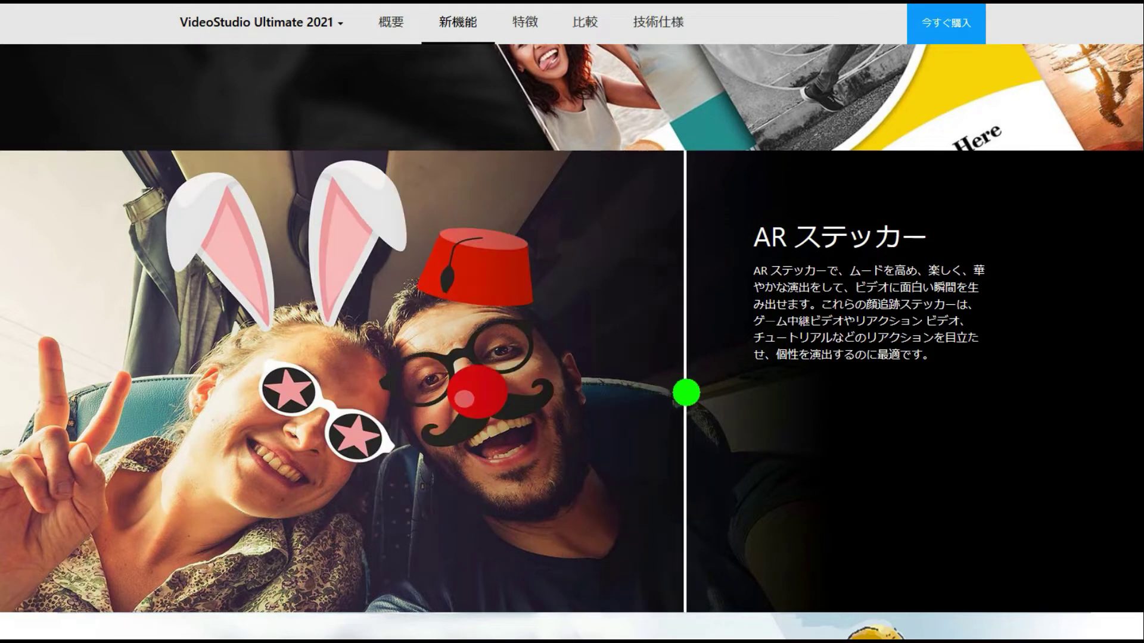
scroll(685, 391, "down", 5)
scroll(686, 392, "down", 10)
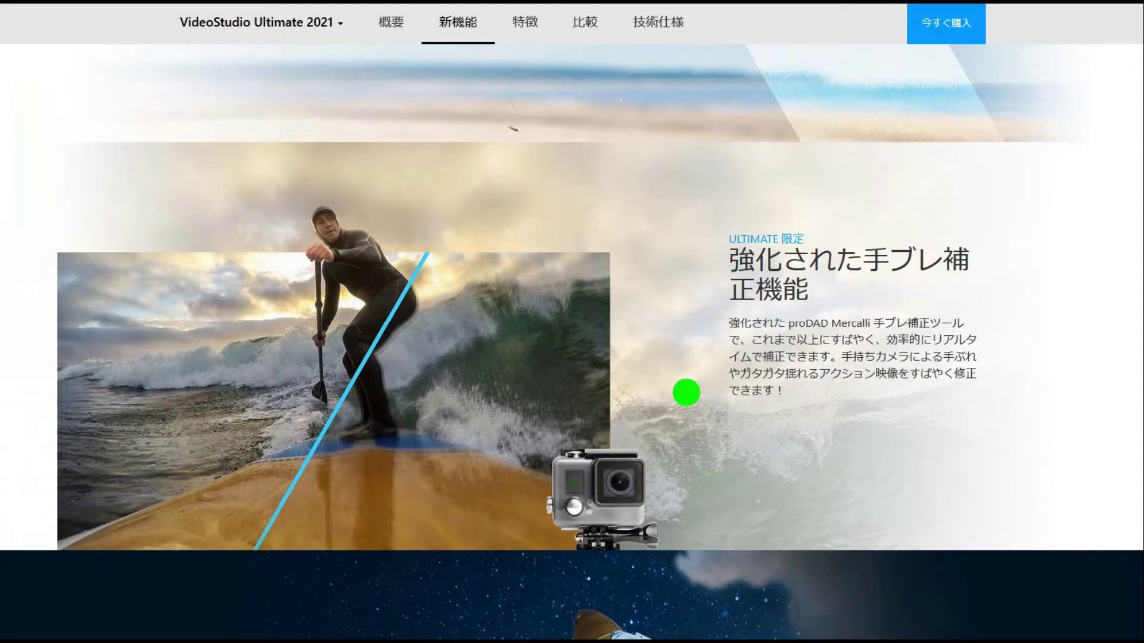
scroll(687, 392, "down", 6)
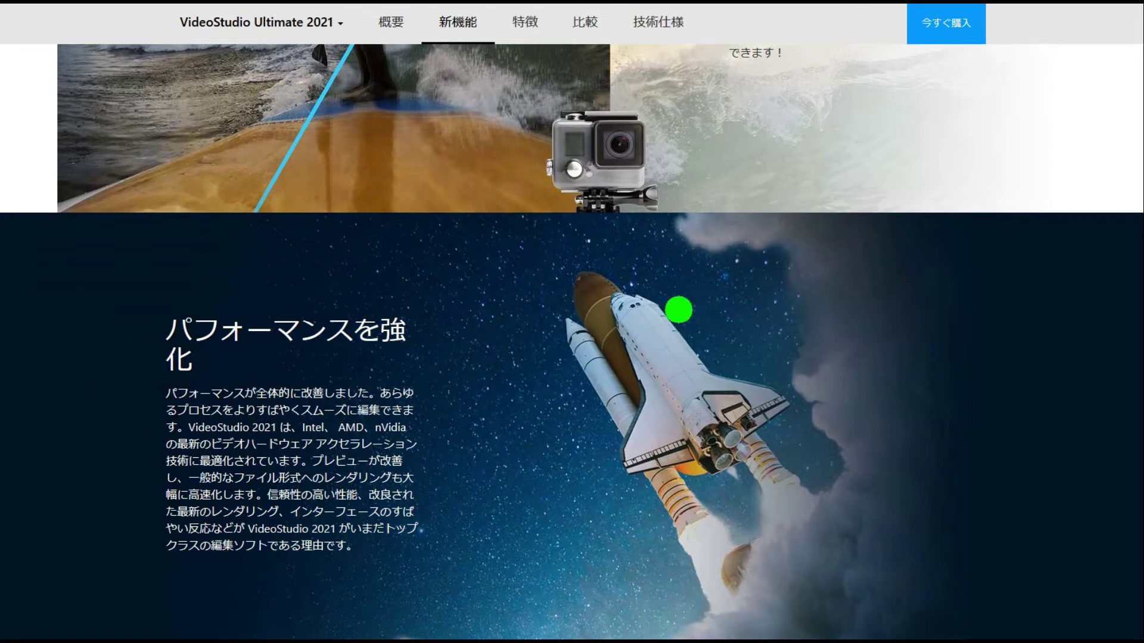
- Review the new-feature sections again, covering image stabilization, premium effects, AR stickers and instant project templates
scroll(774, 338, "up", 4)
scroll(773, 339, "up", 4)
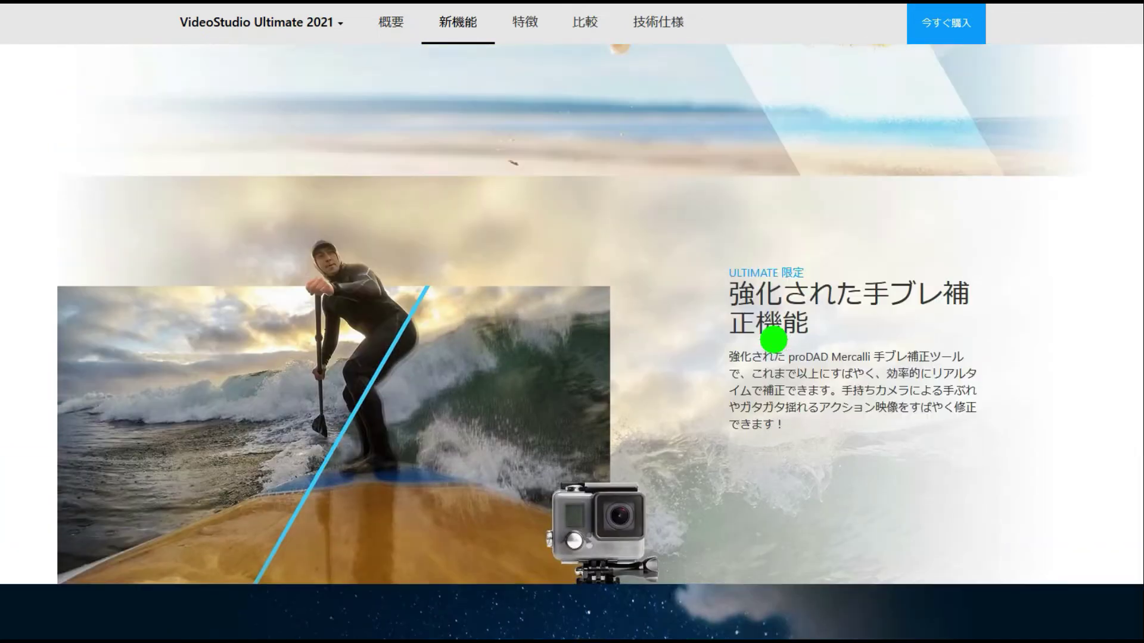
scroll(773, 340, "up", 5)
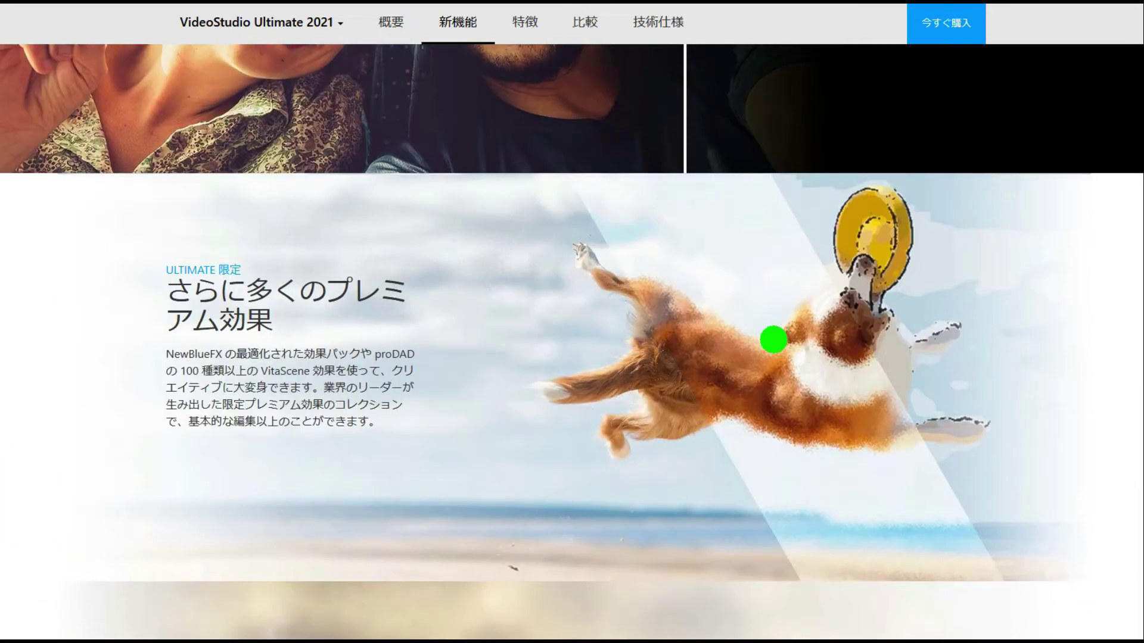
scroll(773, 340, "up", 10)
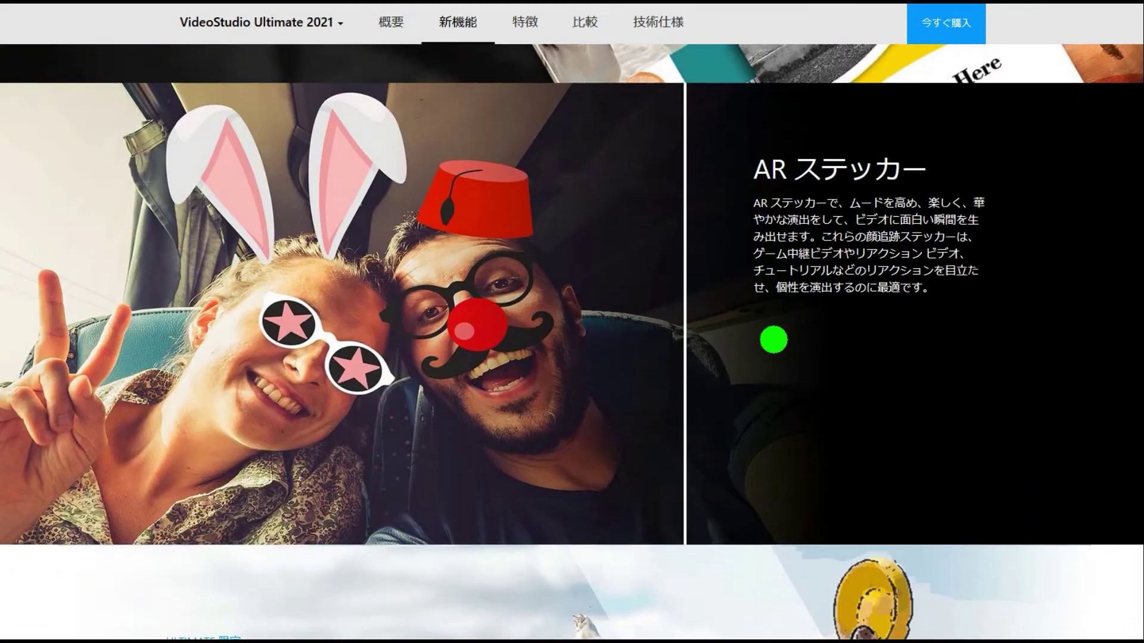
scroll(773, 339, "up", 6)
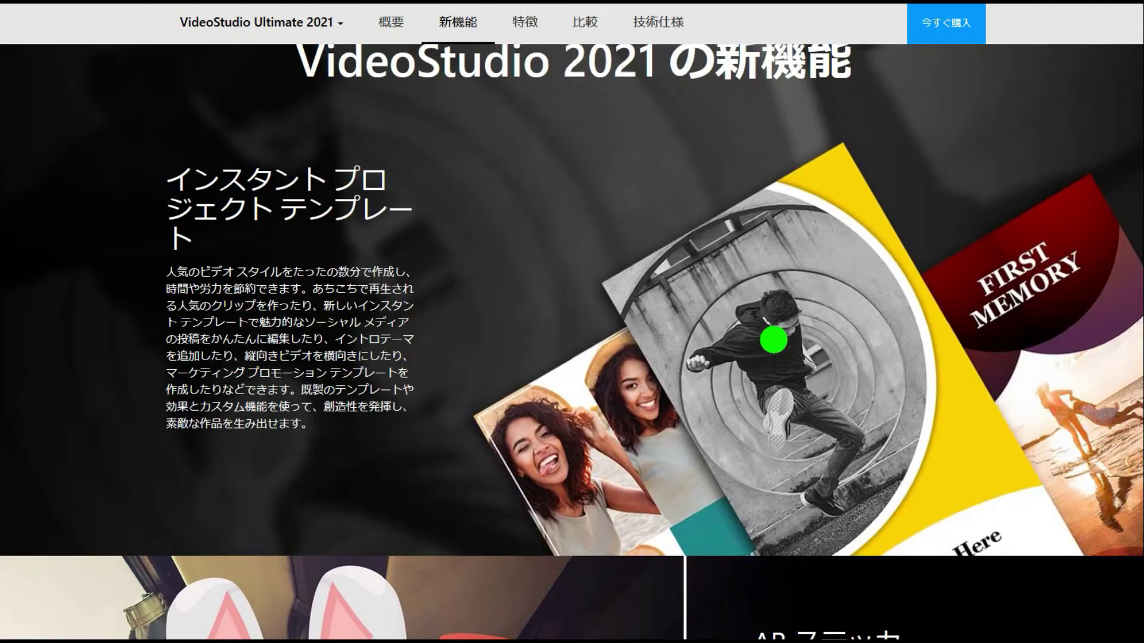
scroll(773, 339, "up", 1)
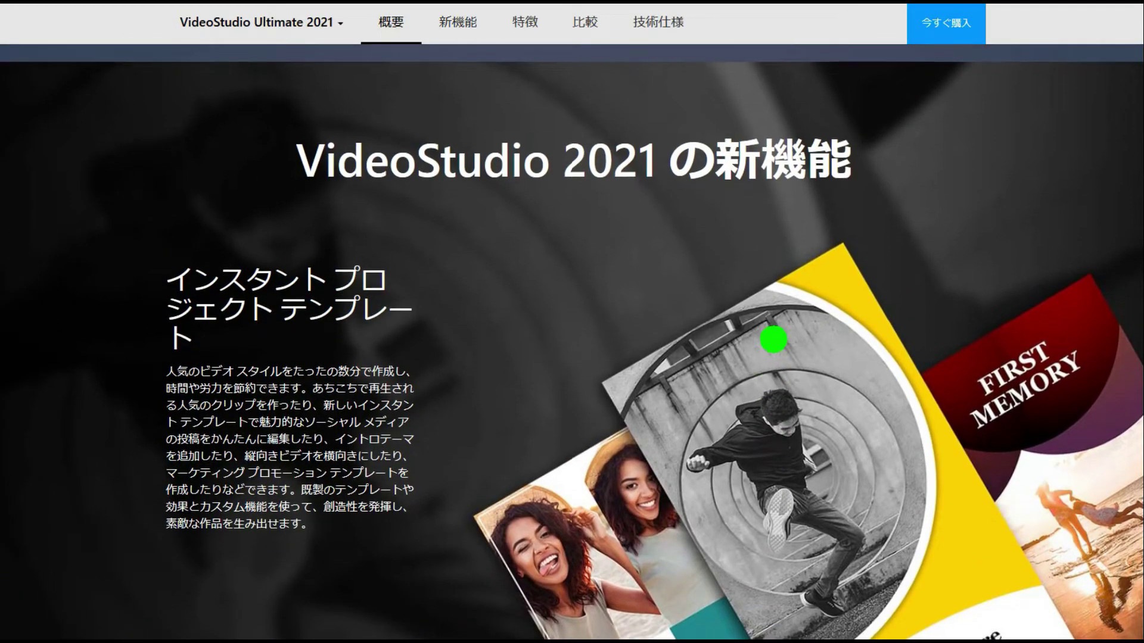
scroll(774, 340, "down", 10)
scroll(774, 339, "down", 12)
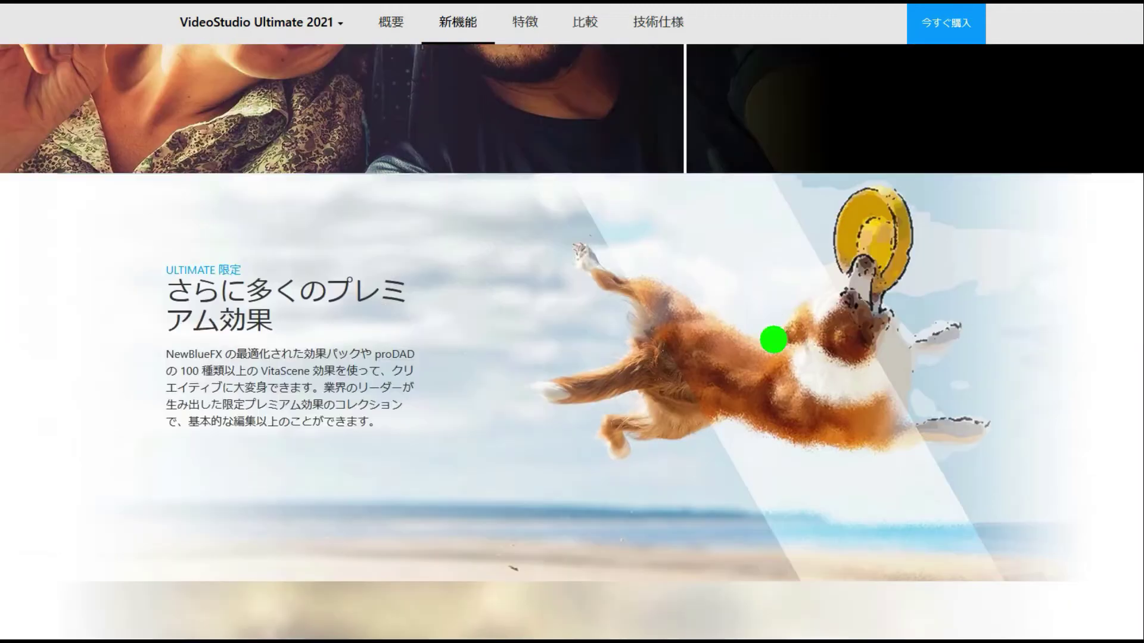
scroll(773, 340, "down", 1)
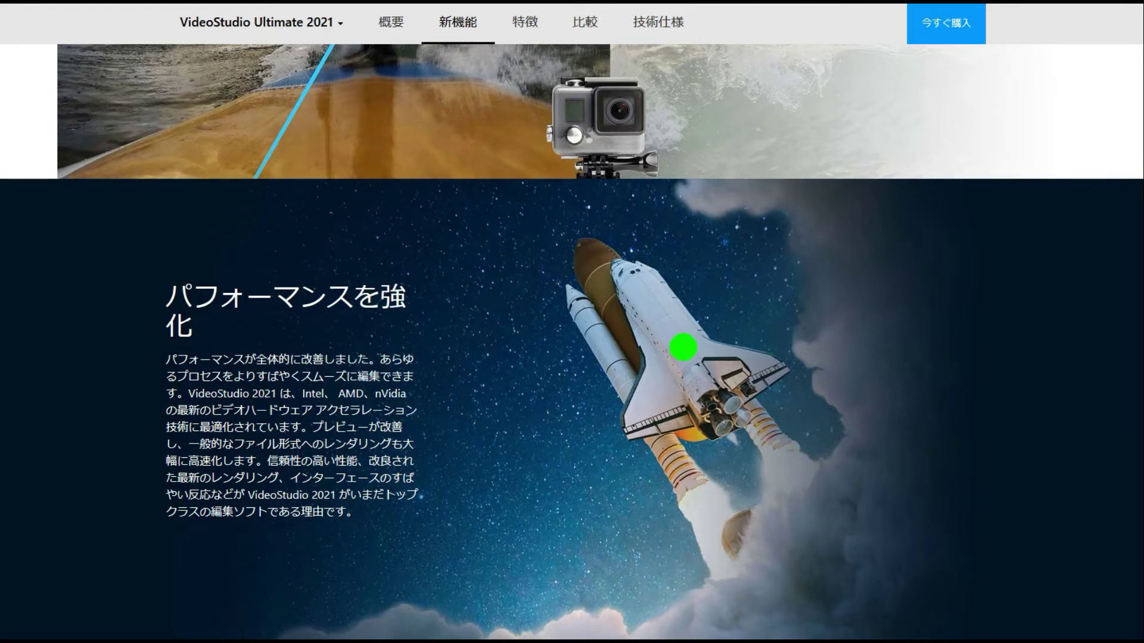
scroll(683, 346, "up", 8)
scroll(683, 346, "up", 5)
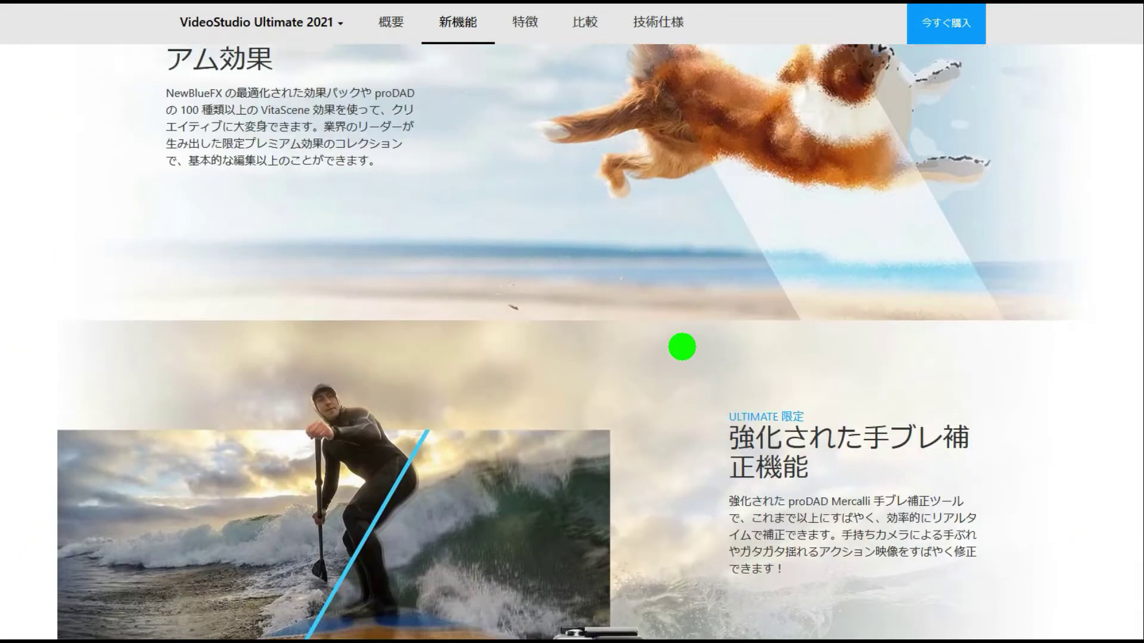
scroll(682, 346, "up", 7)
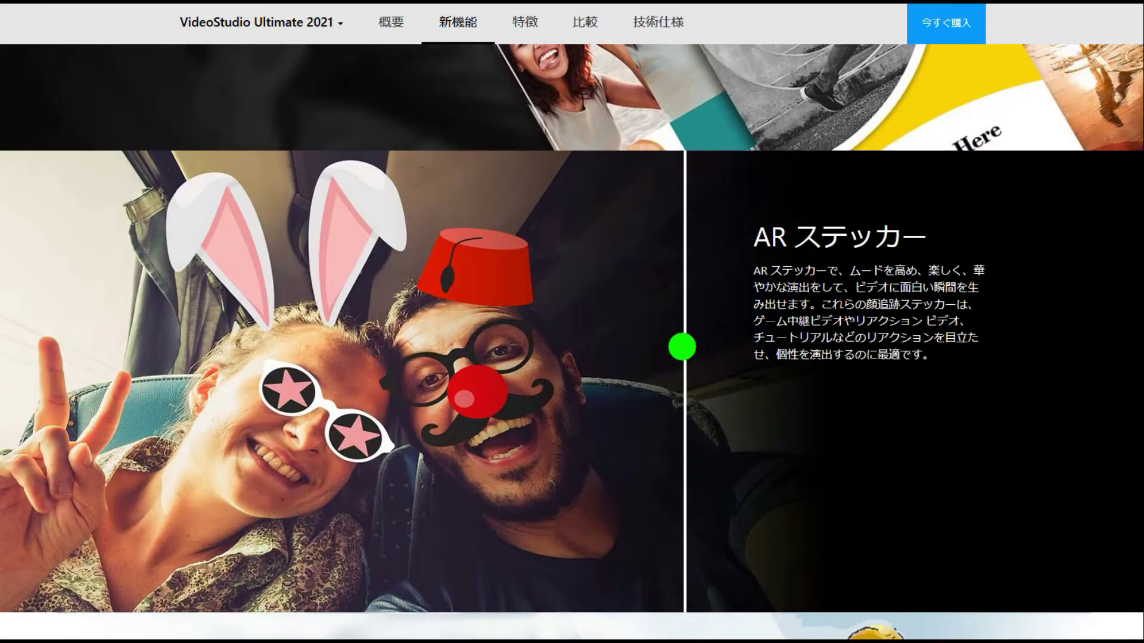
scroll(682, 347, "up", 5)
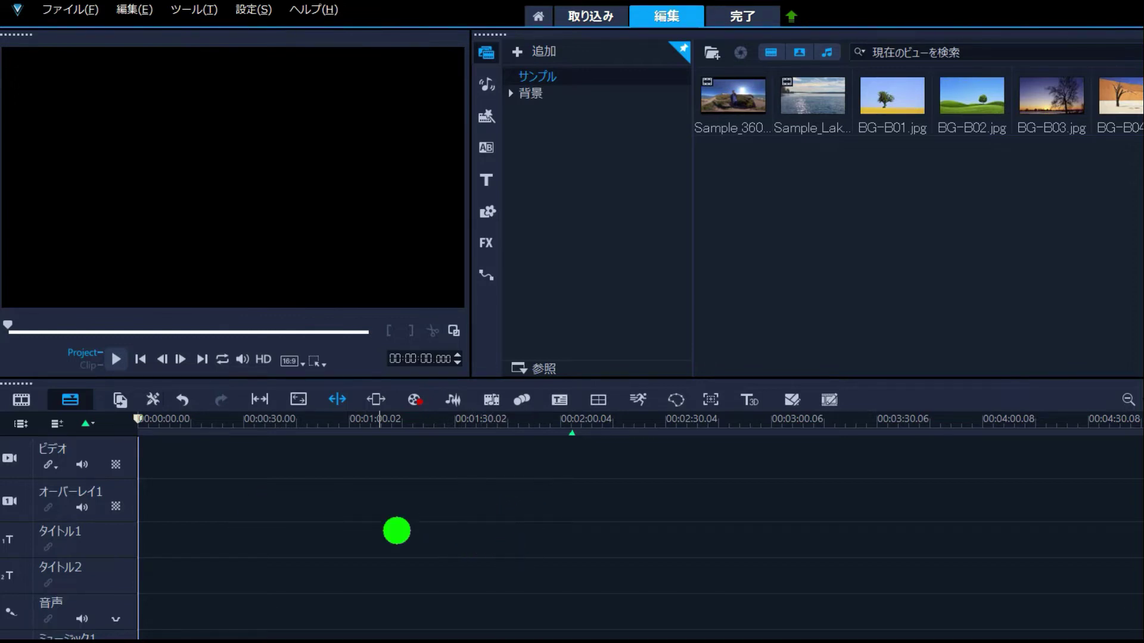
left_click(286, 483)
left_click_drag(313, 494, 220, 493)
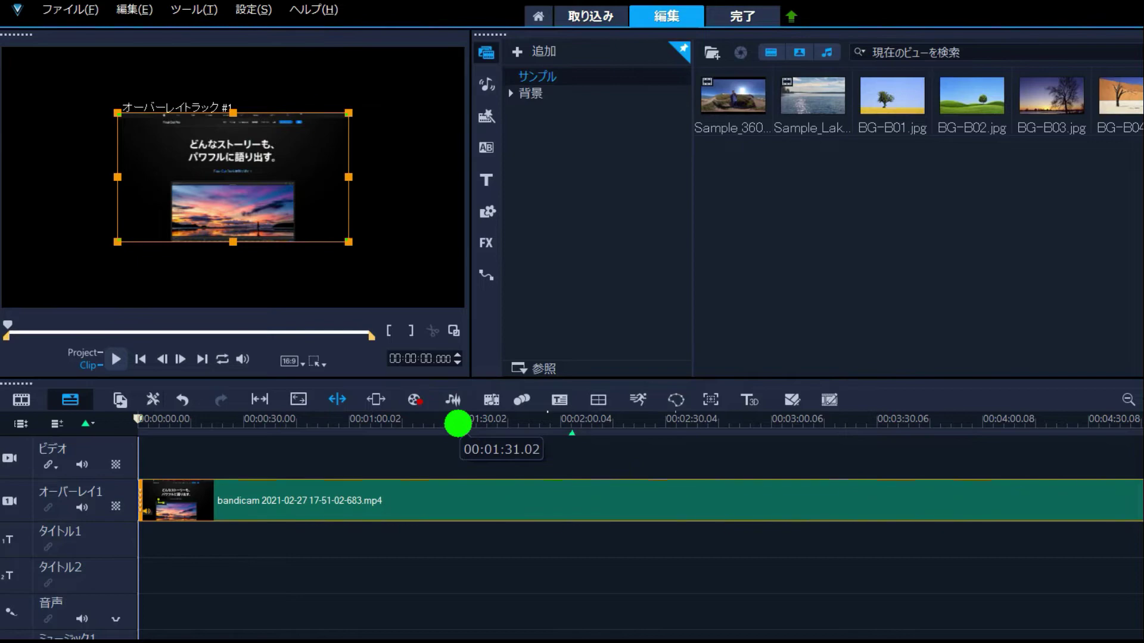
- Split the overlay track clip at 00:01:28.020
left_click(451, 400)
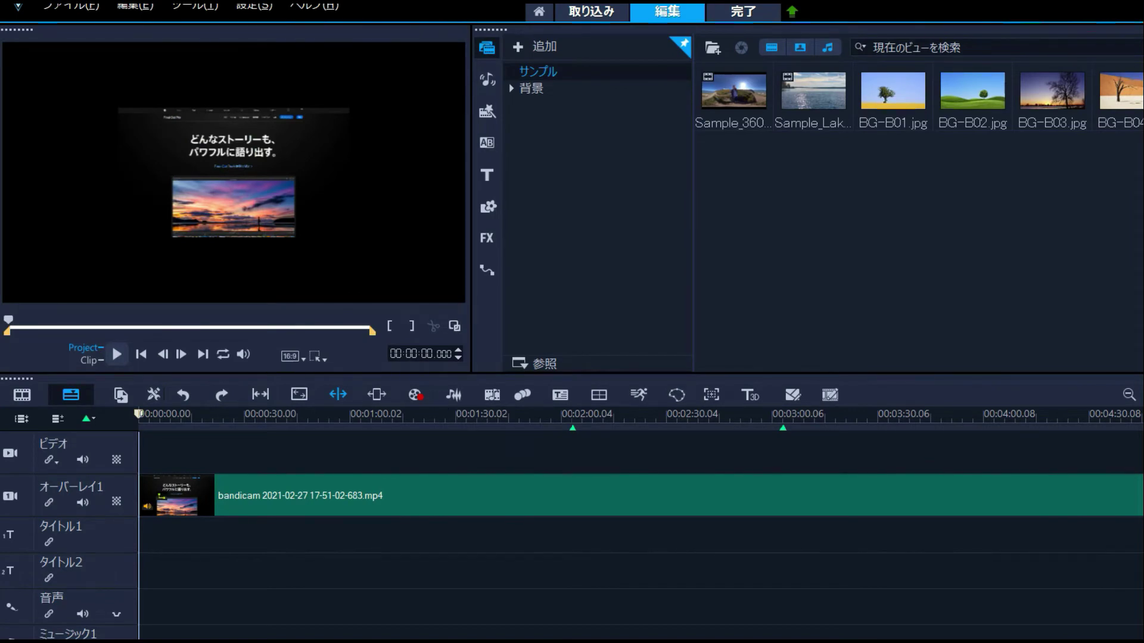
left_click(451, 433)
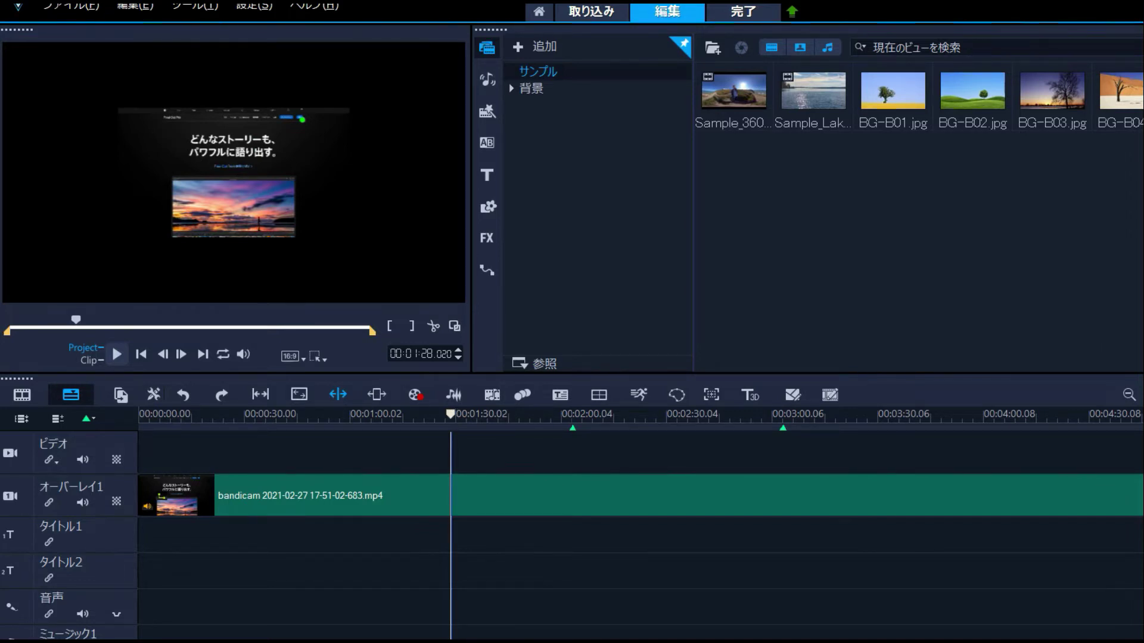
key("s")
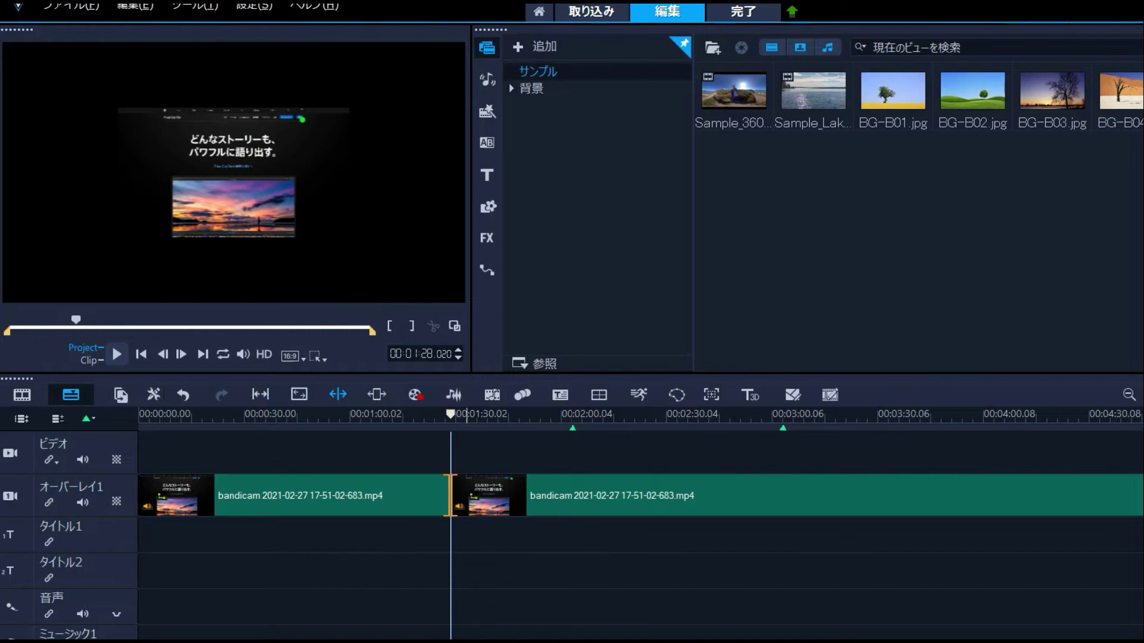
- Split the second part of the overlay clip at 00:02:13.016
left_click(588, 413)
left_click_drag(588, 414, 608, 414)
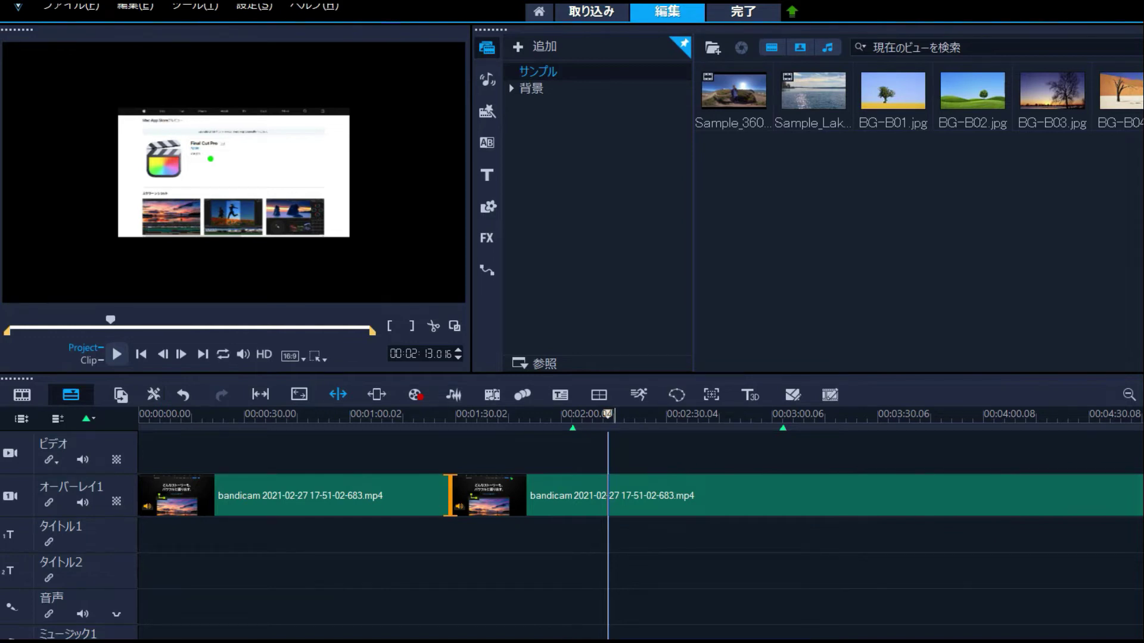
key("s")
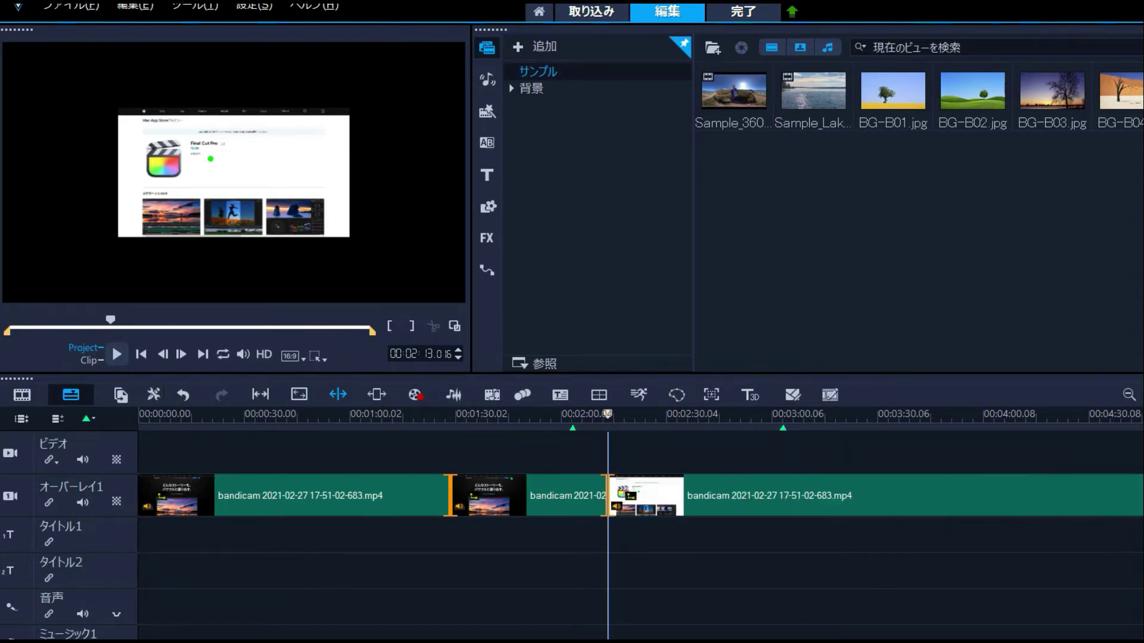
- Try to remove the middle segment between the two cuts and close the gap with the following clip
left_click(566, 496)
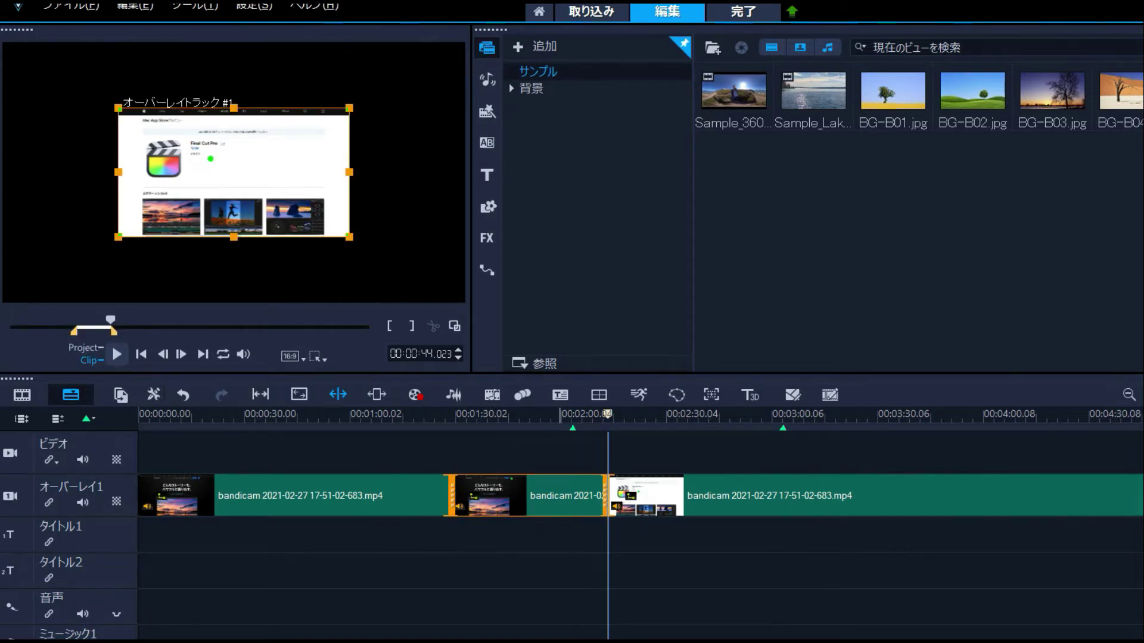
key("Delete")
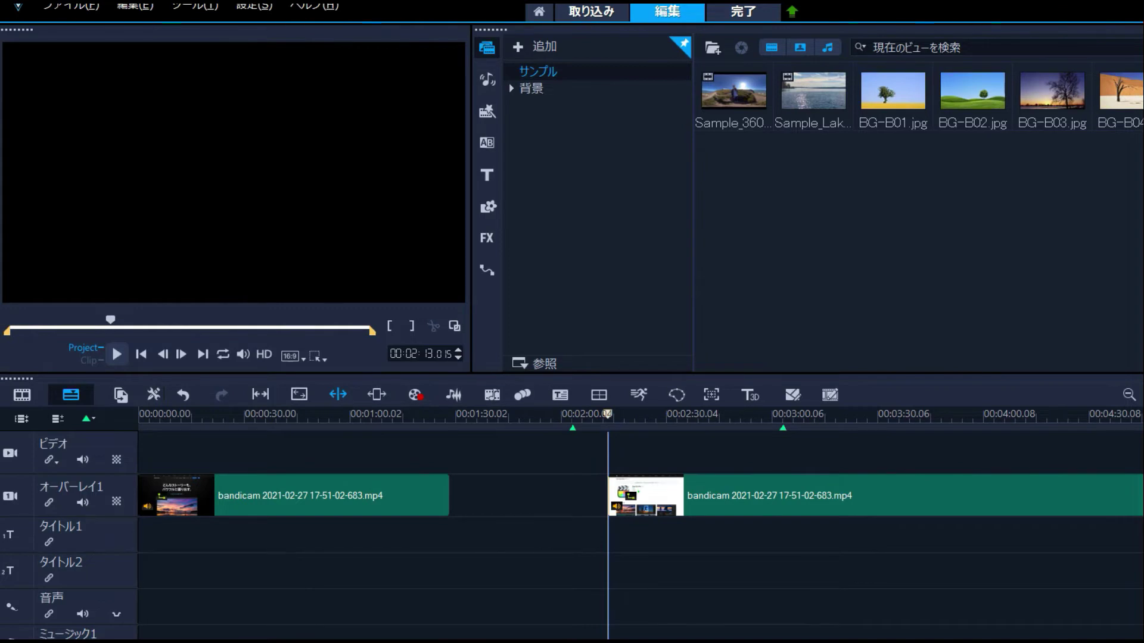
left_click_drag(609, 496, 450, 496)
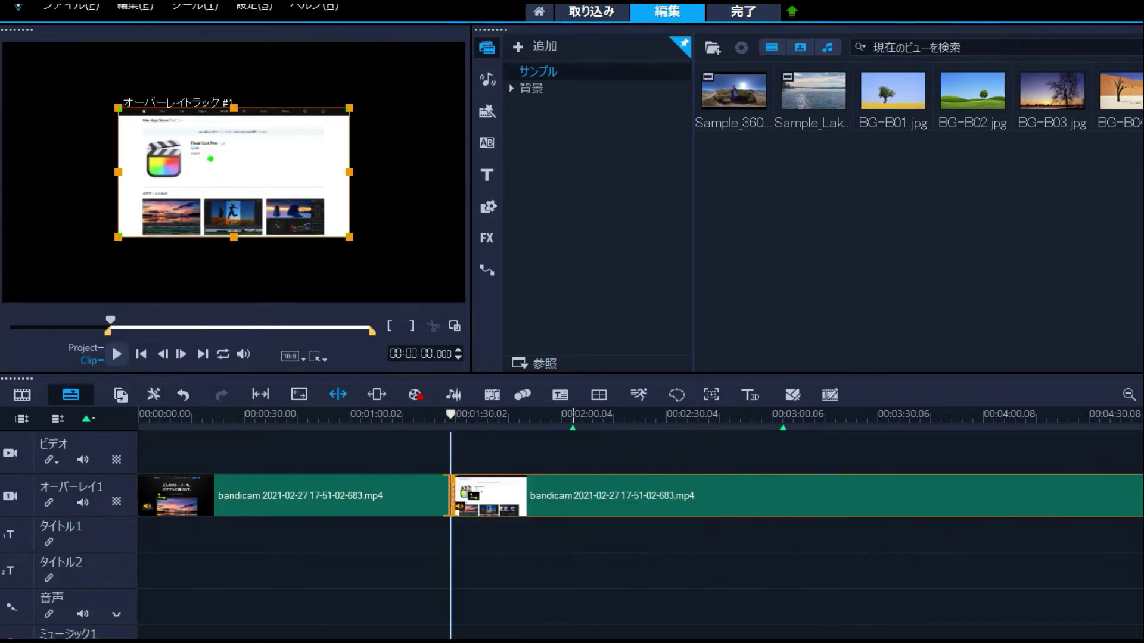
- Delete the overlay segment between 00:01:28.020 and 00:02:13.016 and move the remaining clip against the end of the first one
left_click(551, 416)
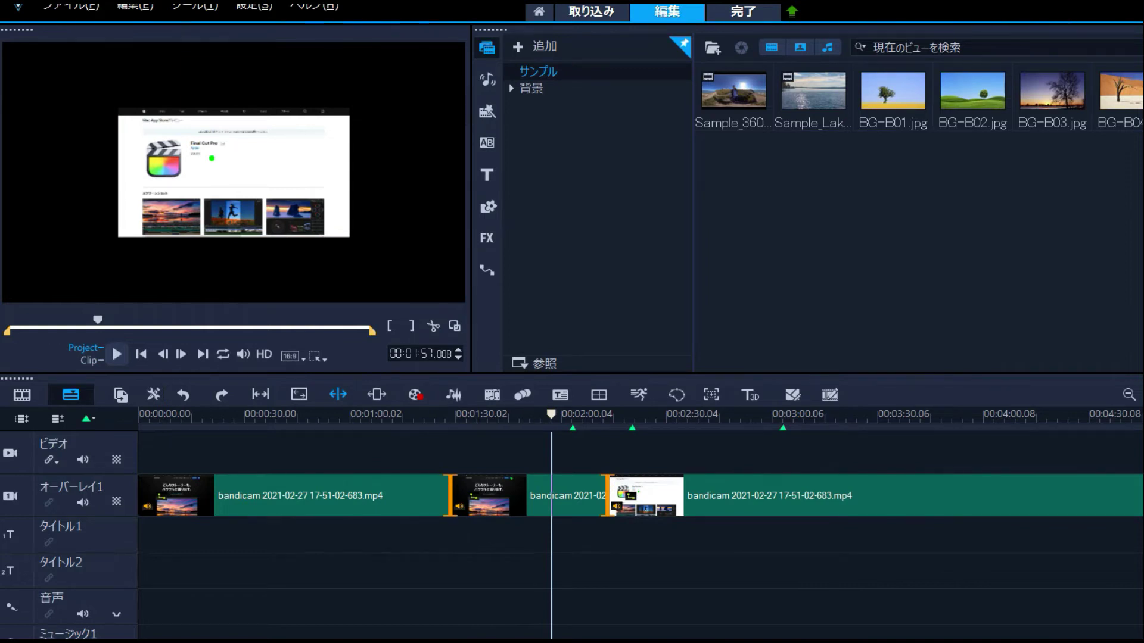
left_click(530, 496)
key("Delete")
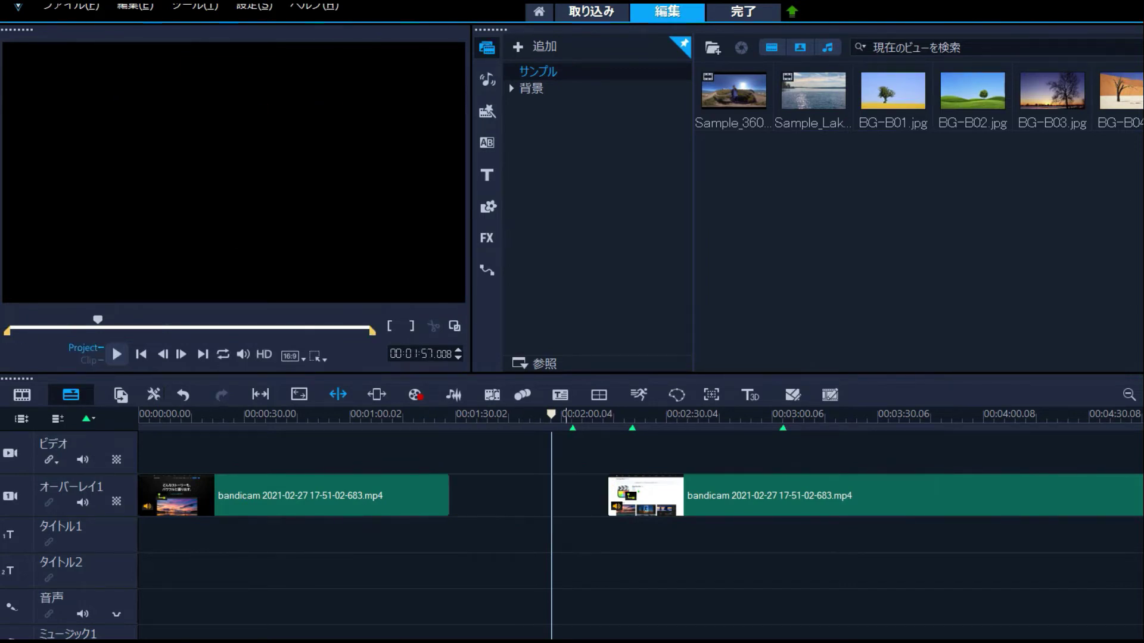
left_click_drag(646, 495, 488, 496)
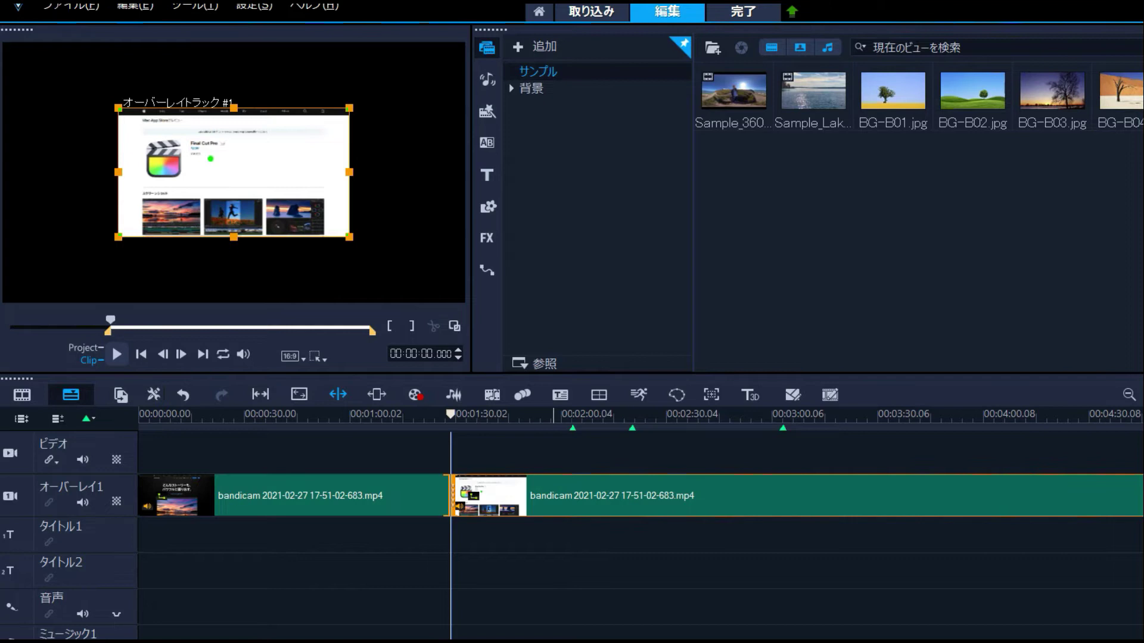
- Go to 00:01:42.008 and add a title reading 日本語 beside the Final Cut Pro heading in the preview
left_click(498, 417)
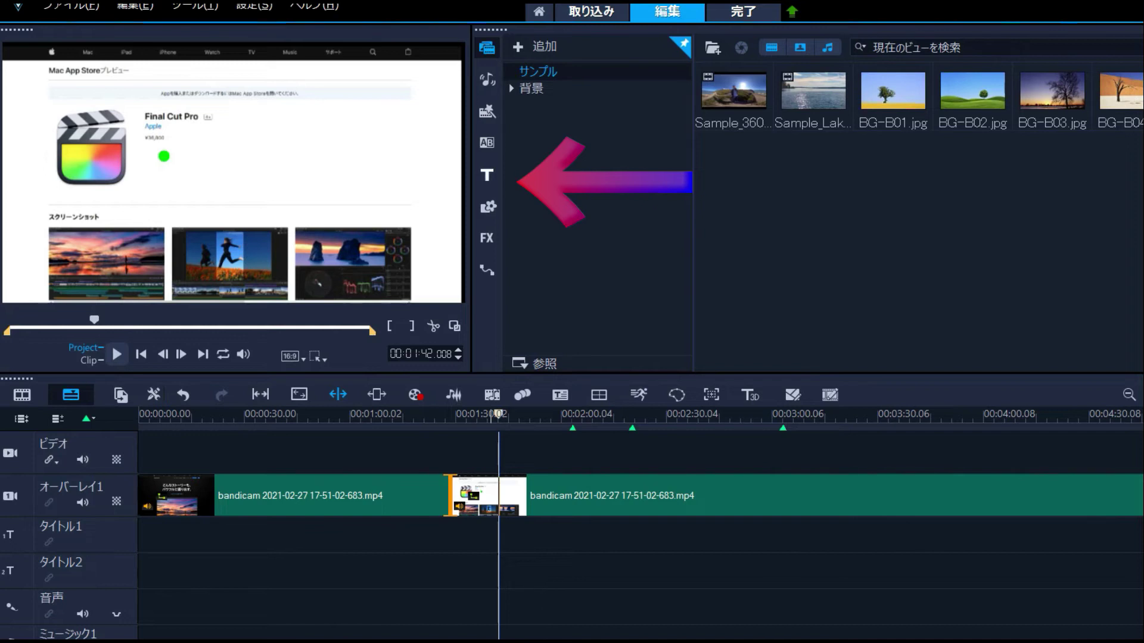
left_click(487, 174)
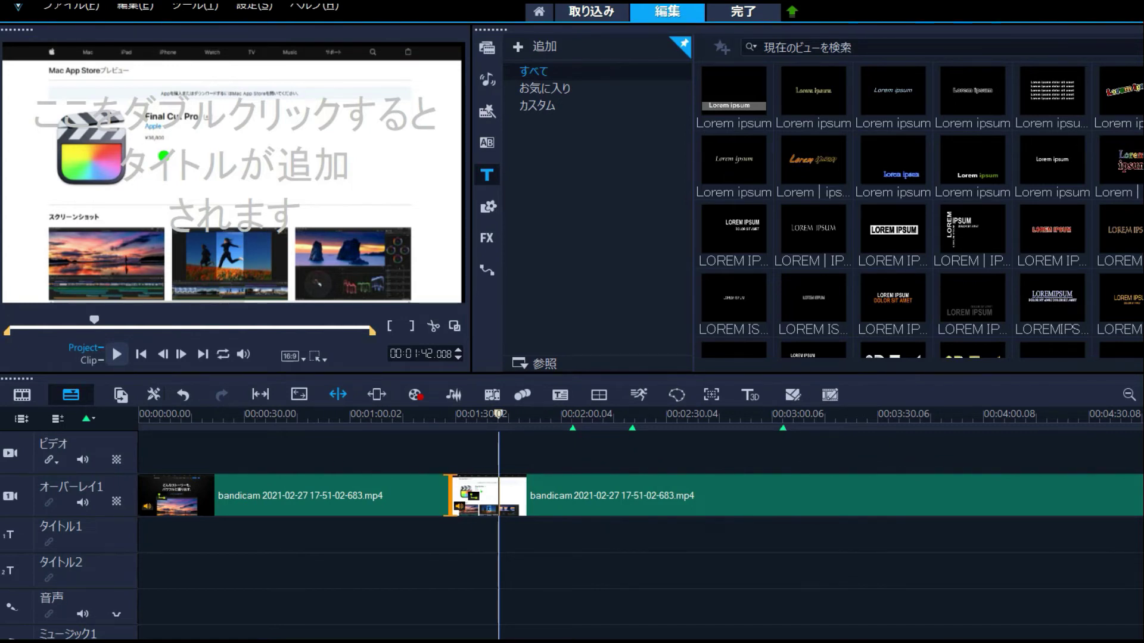
double_click(262, 137)
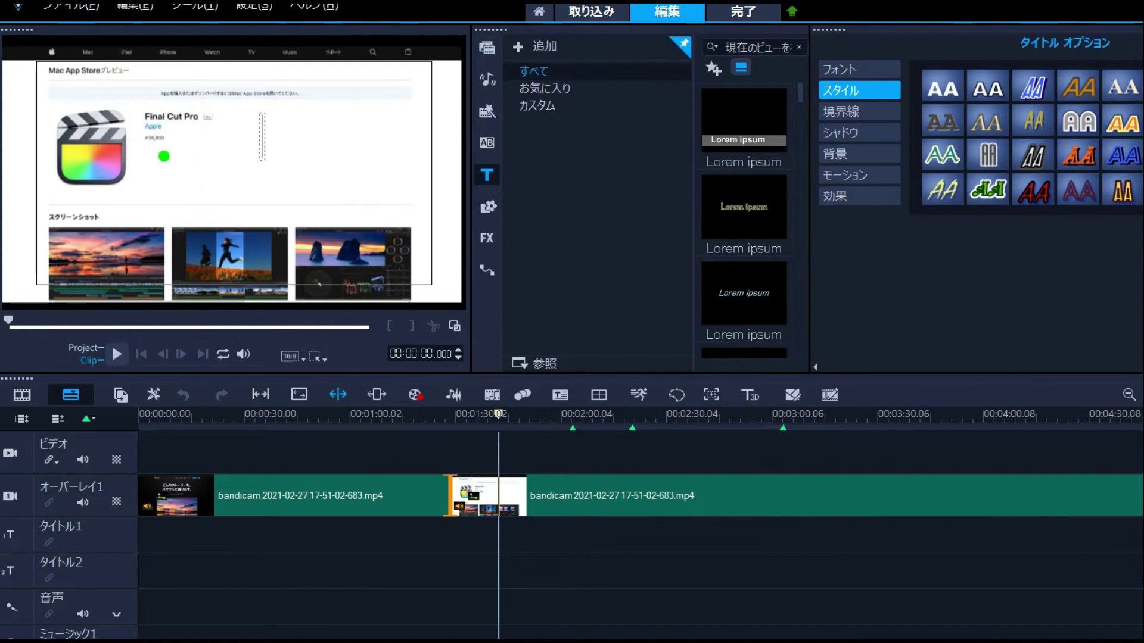
key("ctrl+v")
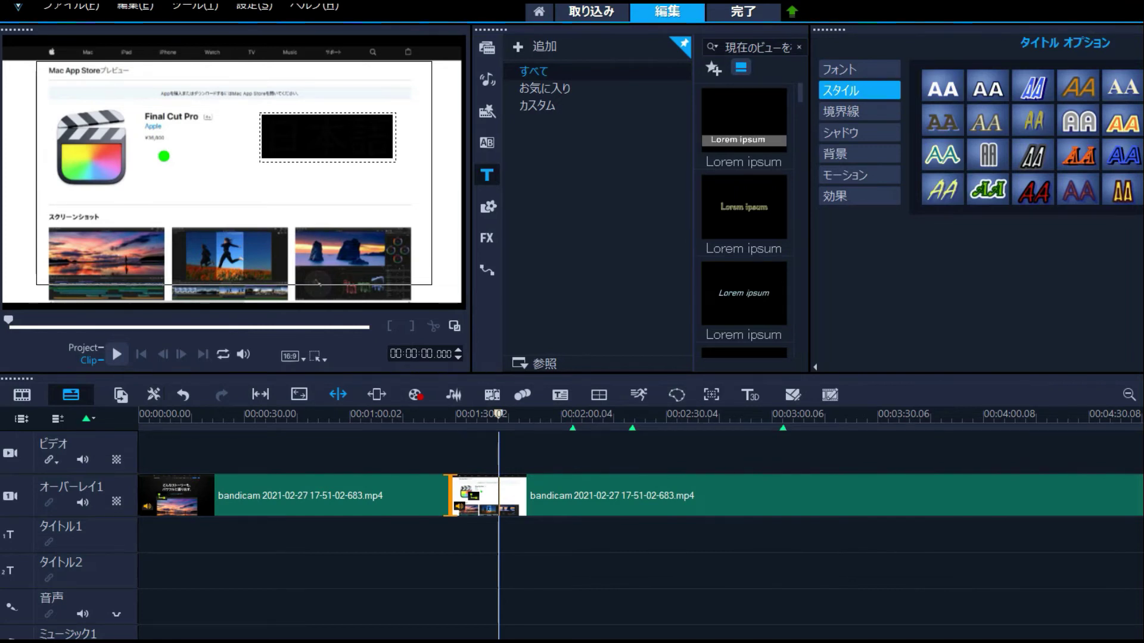
- Apply the green slanted, outlined style preset to the 日本語 title and select its clip on title track 1
left_click(988, 190)
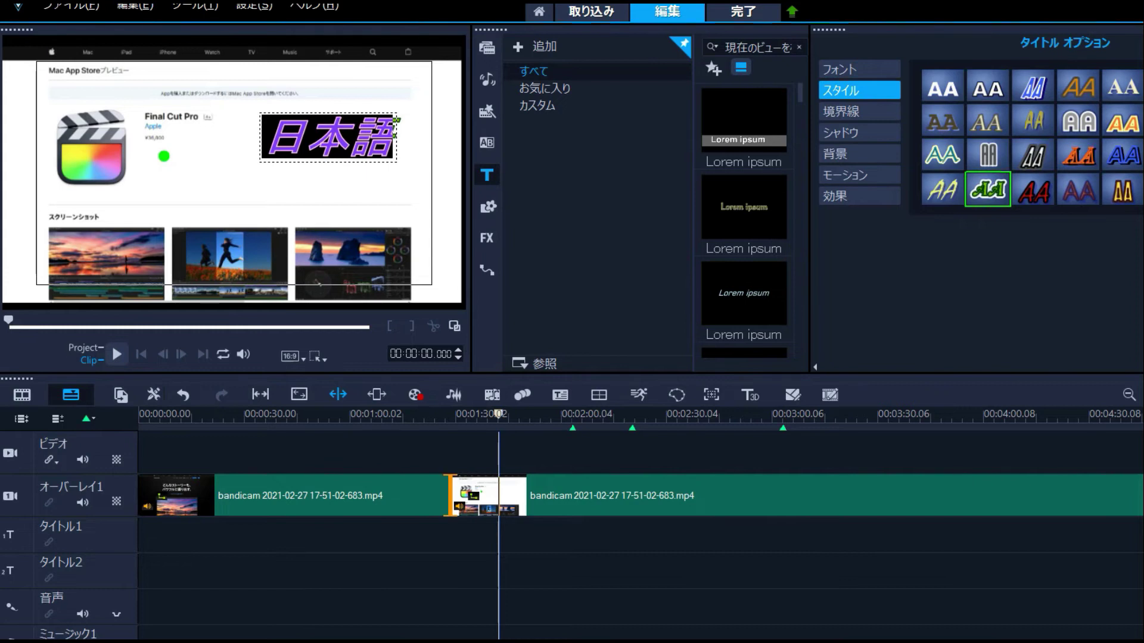
left_click(306, 142)
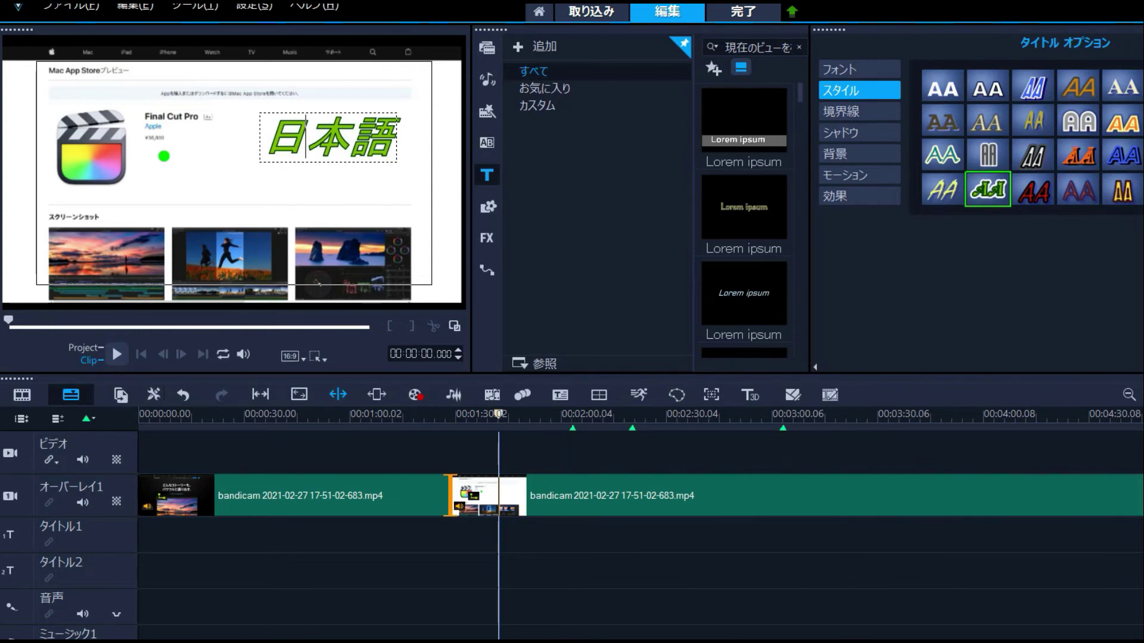
left_click(480, 535)
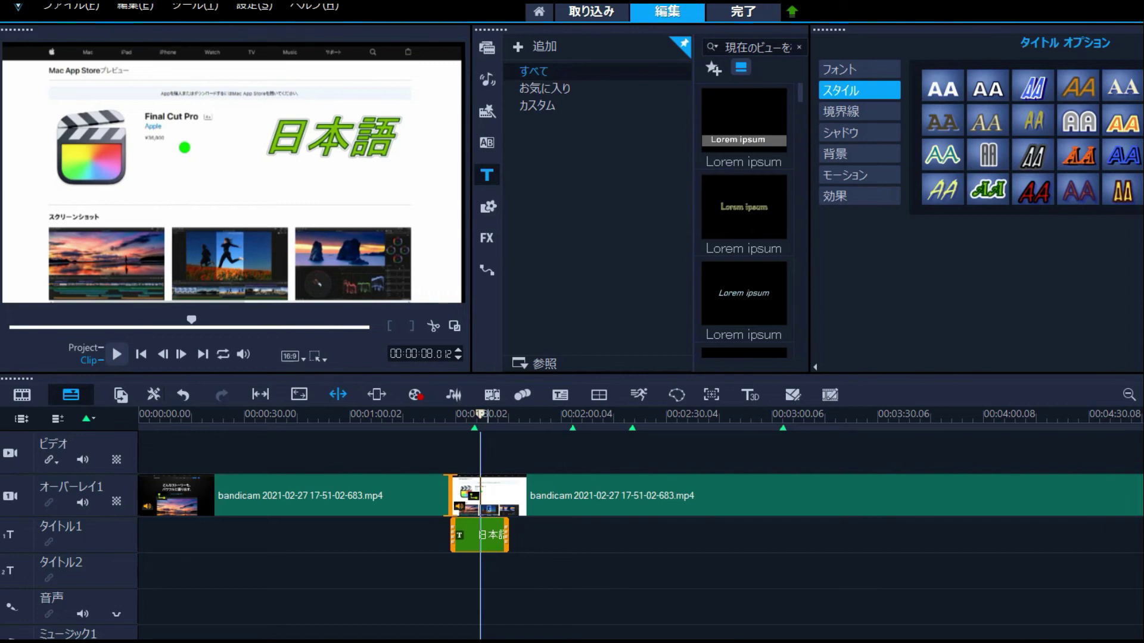
- Copy the 日本語 title and paste a duplicate on title track 1 at 00:01:54.020
right_click(488, 532)
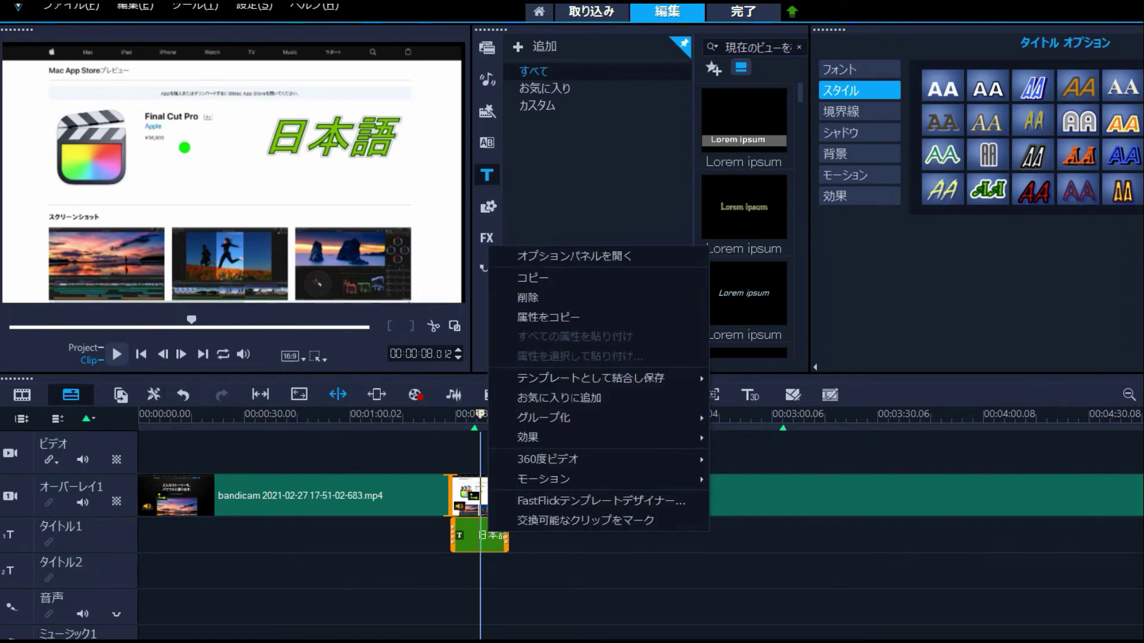
left_click(532, 278)
left_click(561, 535)
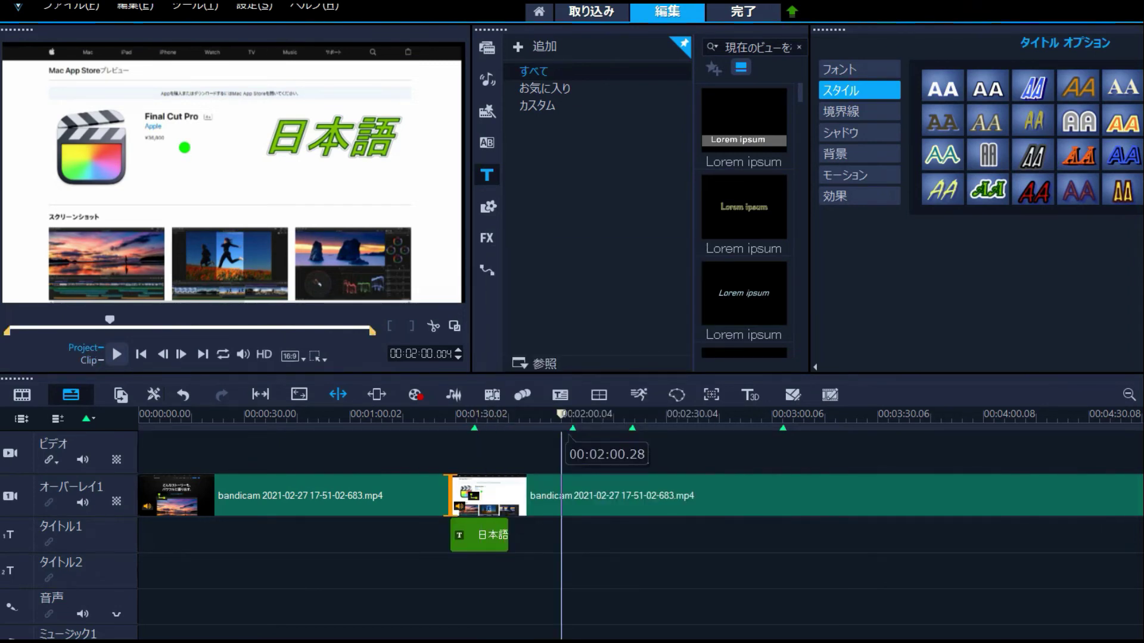
left_click(575, 414)
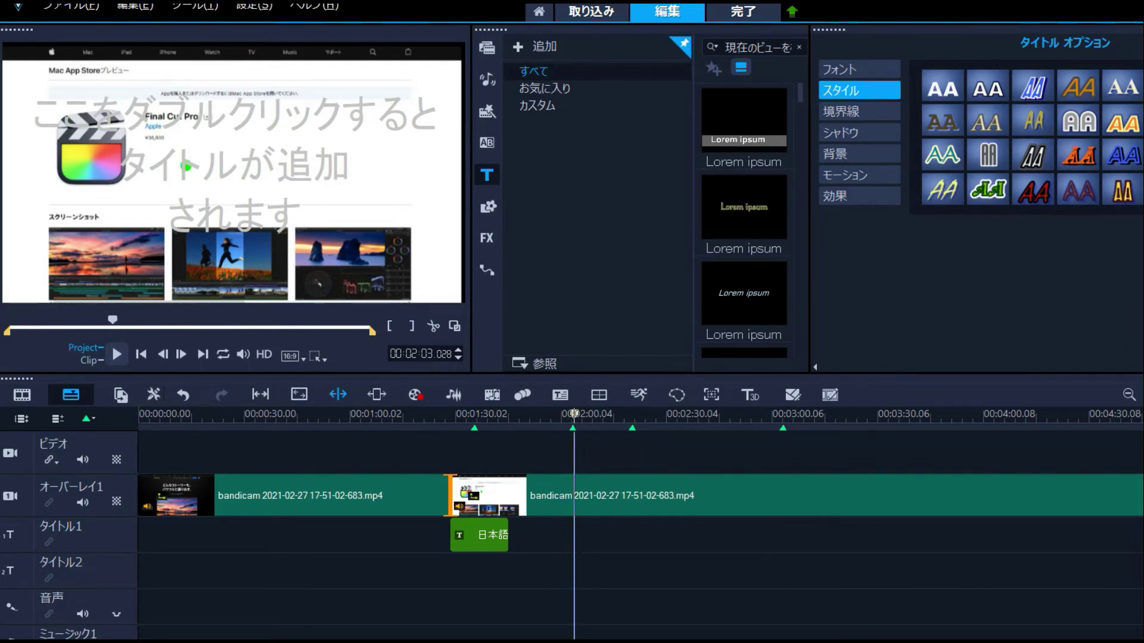
key("ctrl+v")
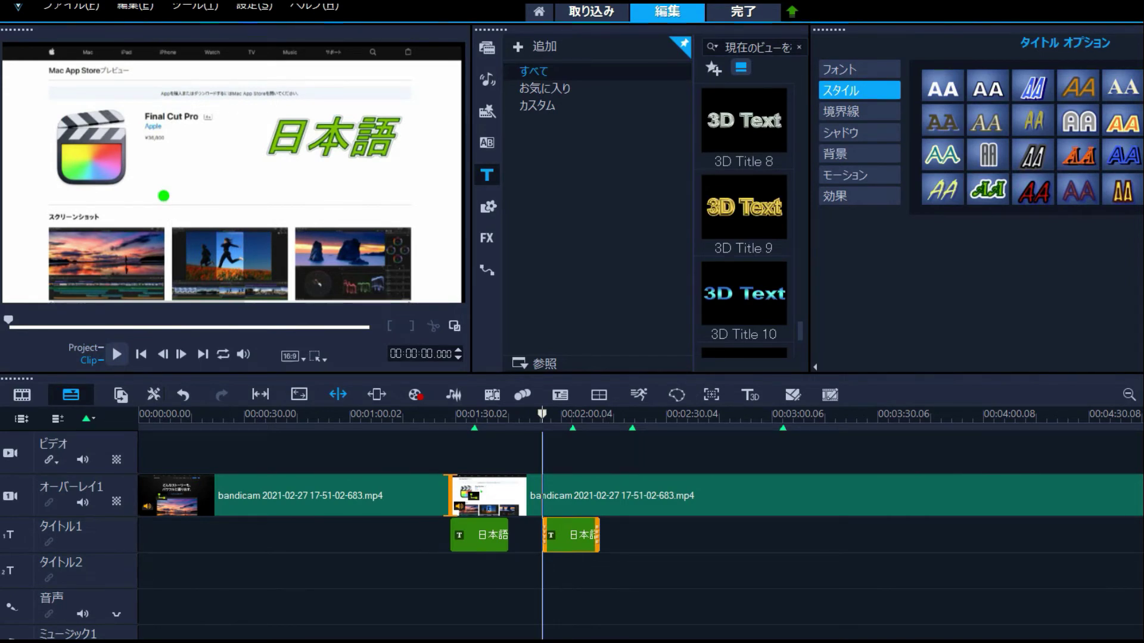
- Give the duplicated 日本語 title a red border with a width of 4
left_click(337, 137)
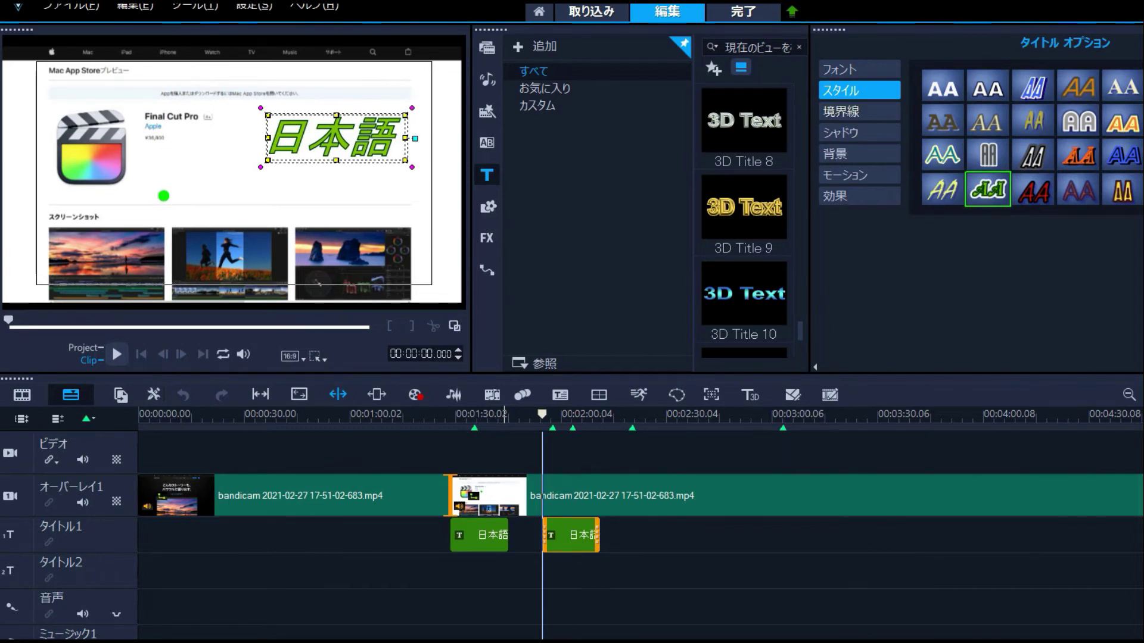
left_click(841, 111)
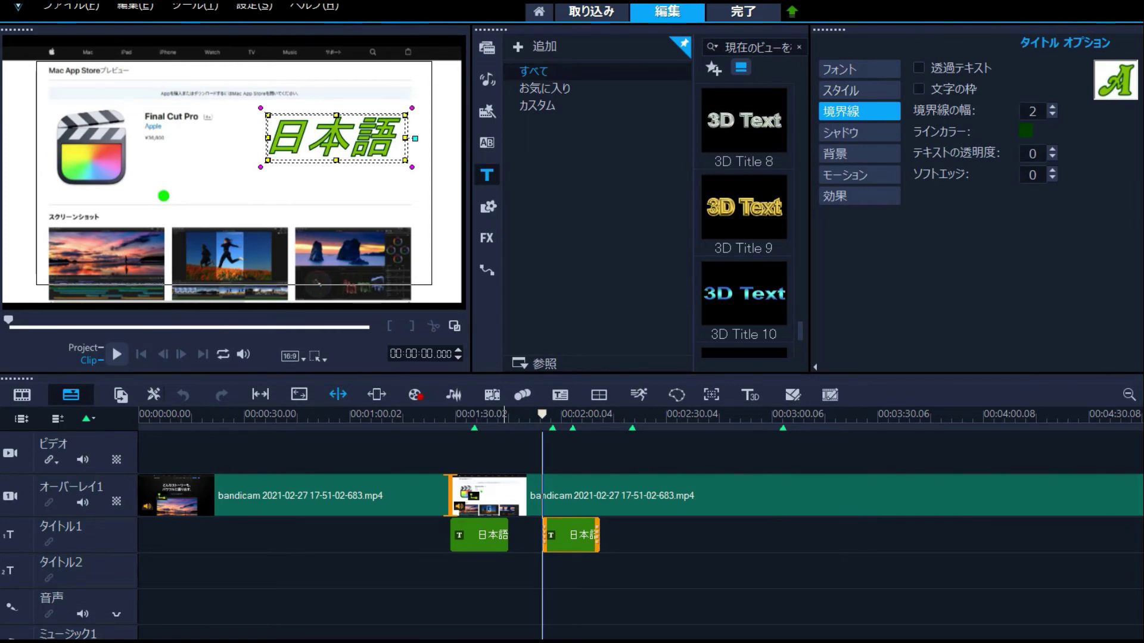
key("Up")
key("Up")
key("Up")
key("Up")
key("Up")
key("Up")
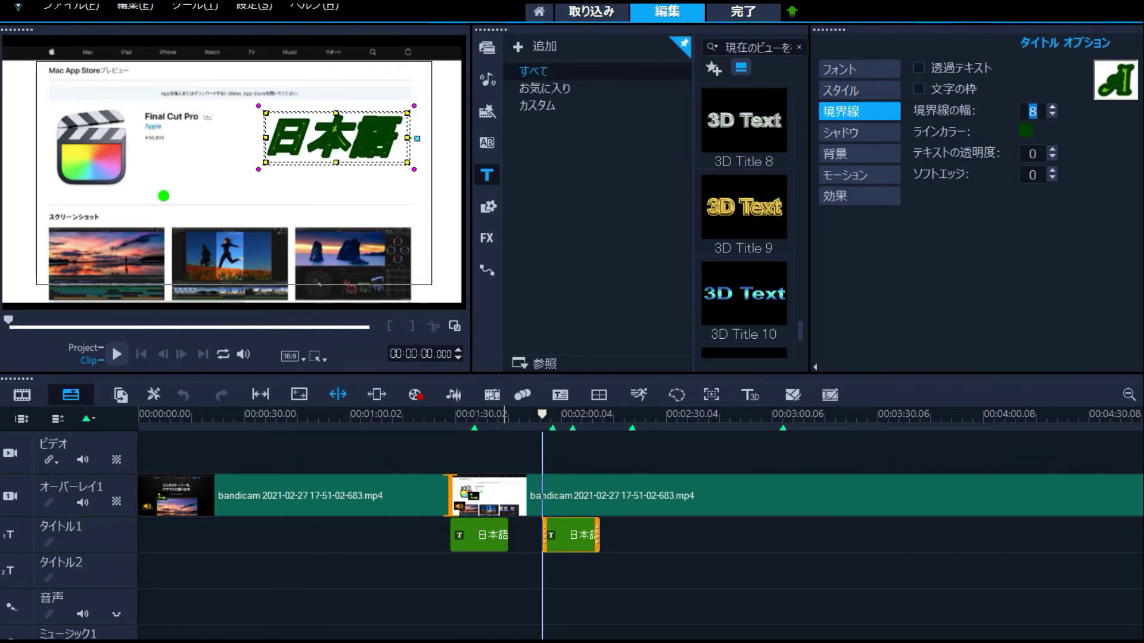
type("4")
left_click(1025, 131)
left_click(1138, 242)
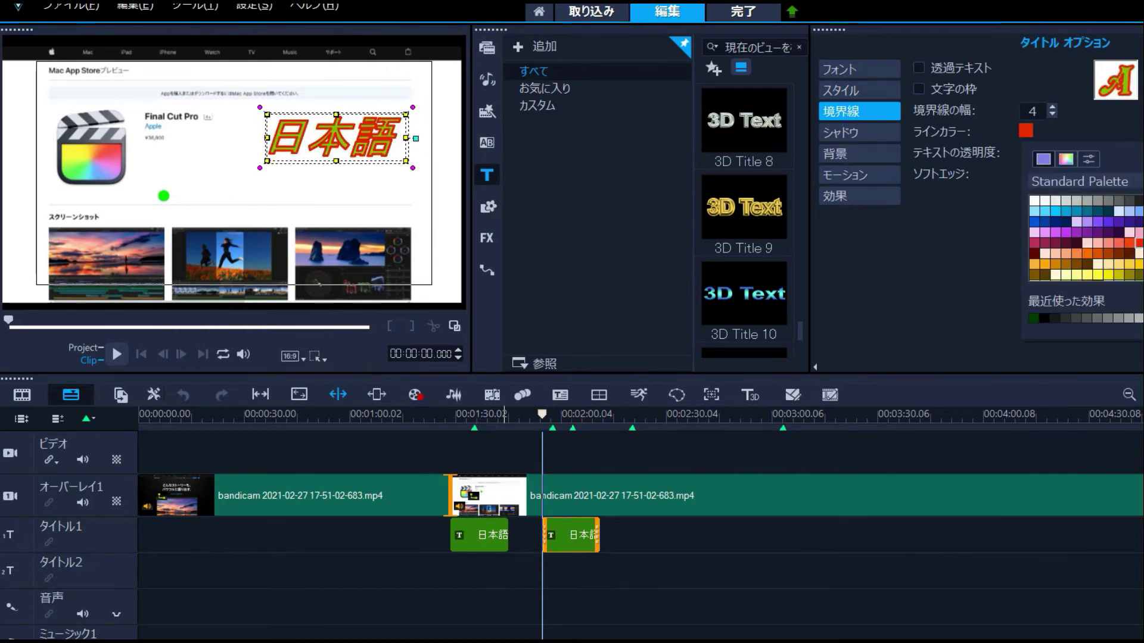
- Make the duplicated title upright with a white (255,255,255) fill and a white glow shadow of strength 3
left_click(859, 90)
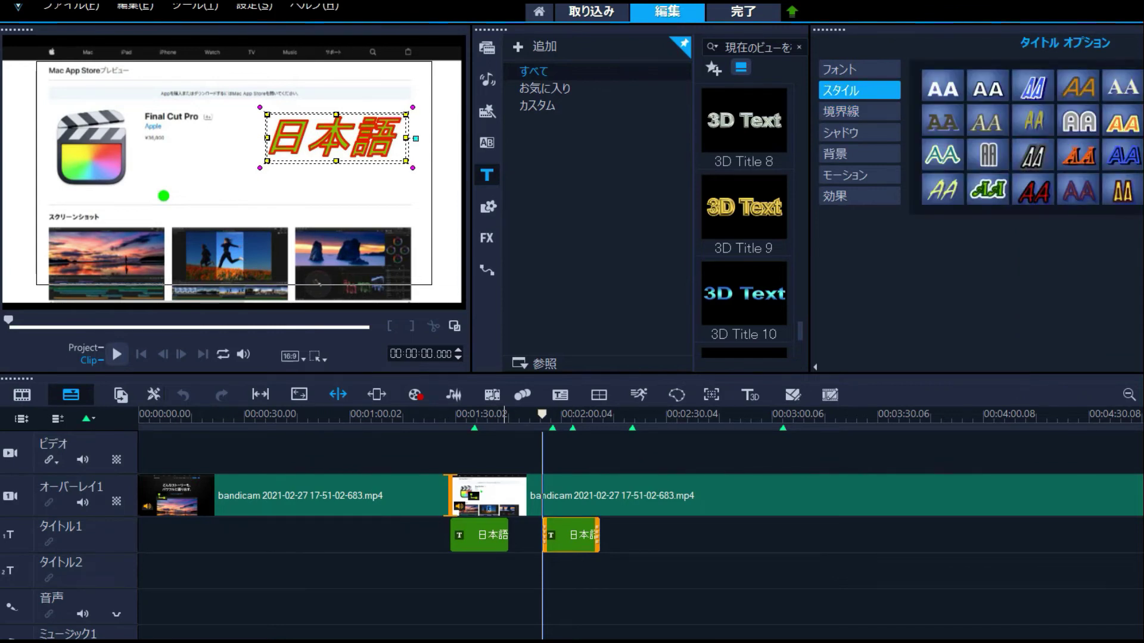
left_click(829, 69)
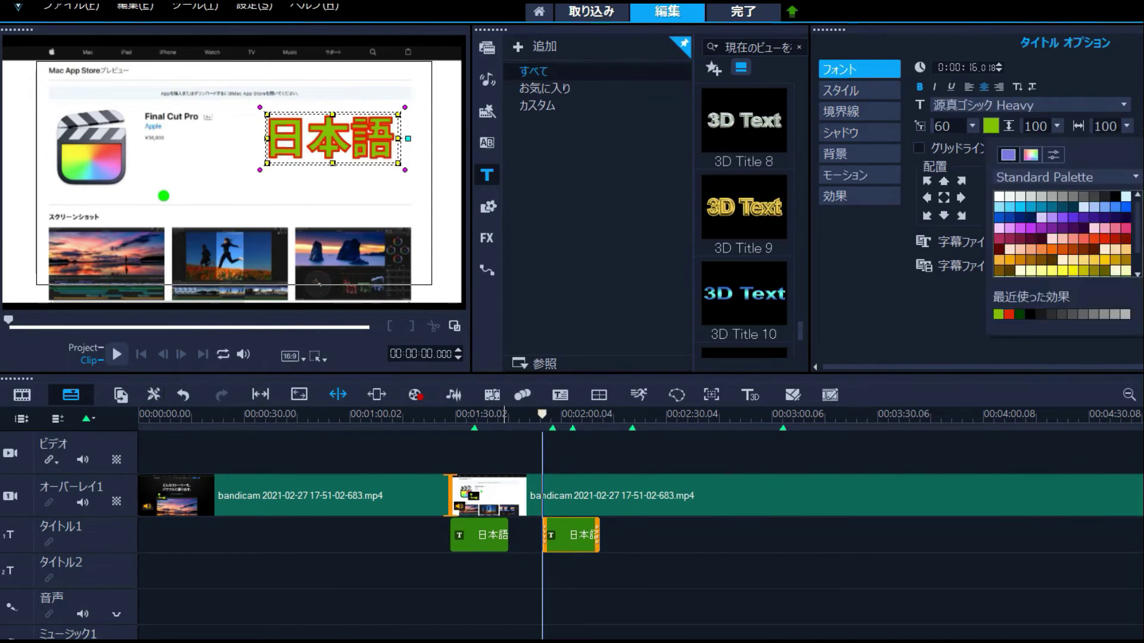
left_click(999, 196)
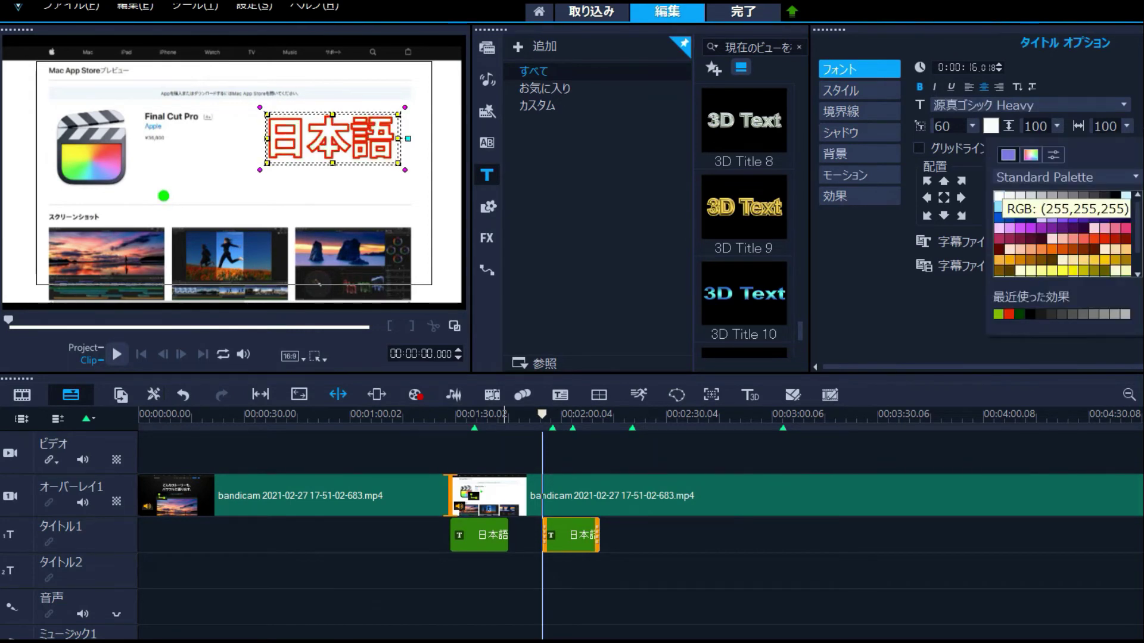
left_click(859, 132)
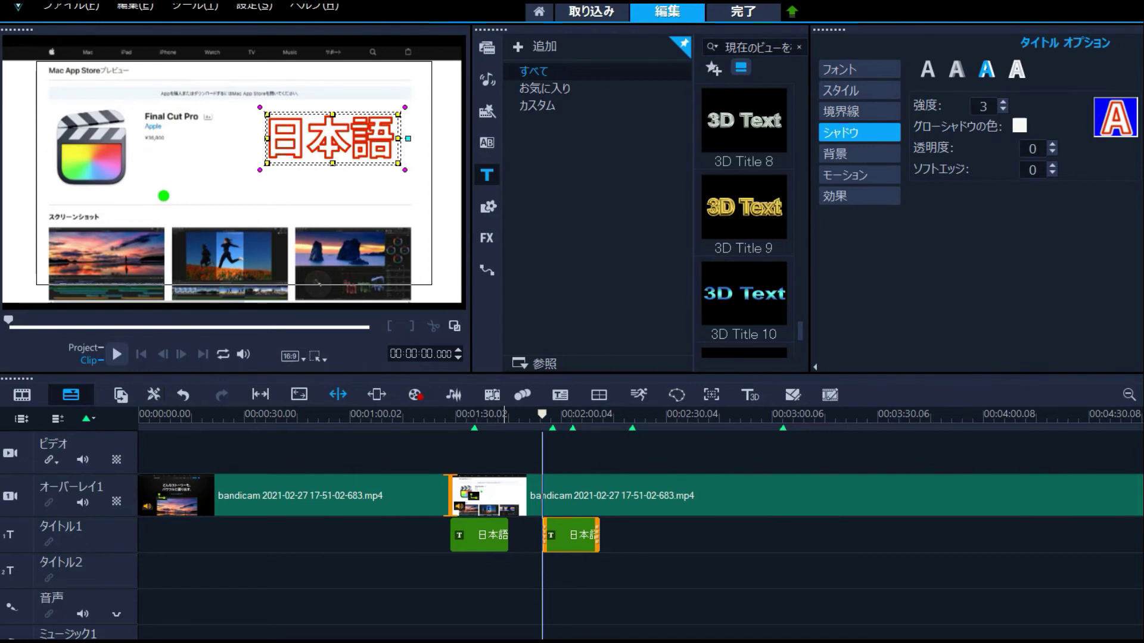
- Add a solid blue rectangular backdrop fitted to the title text with an enlargement of 20, and move the title slightly lower
left_click(858, 154)
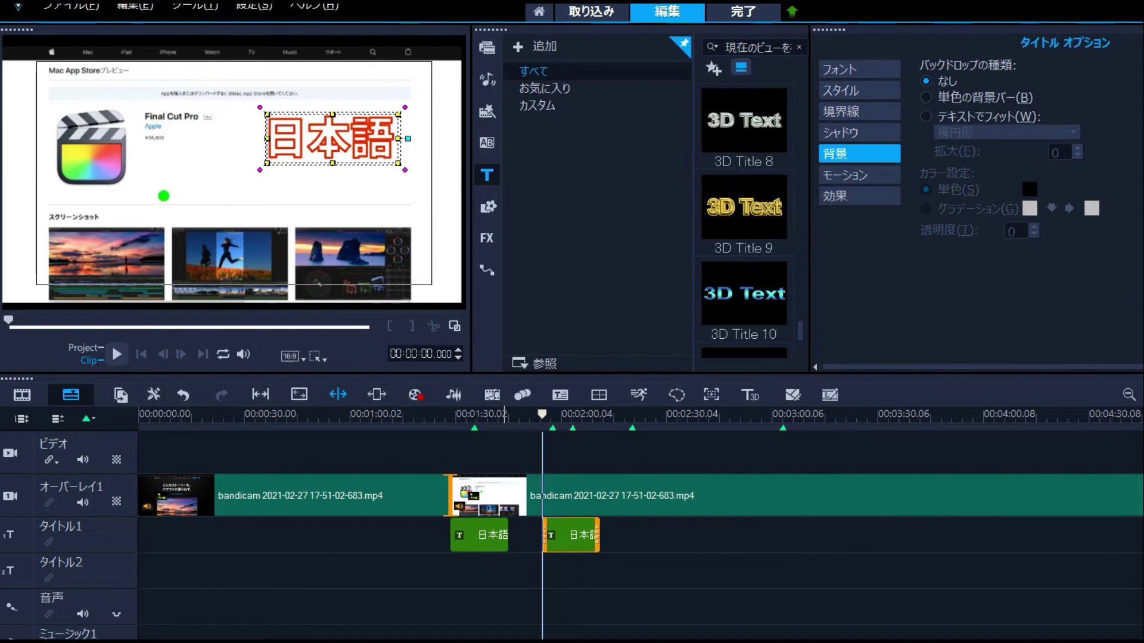
left_click(926, 116)
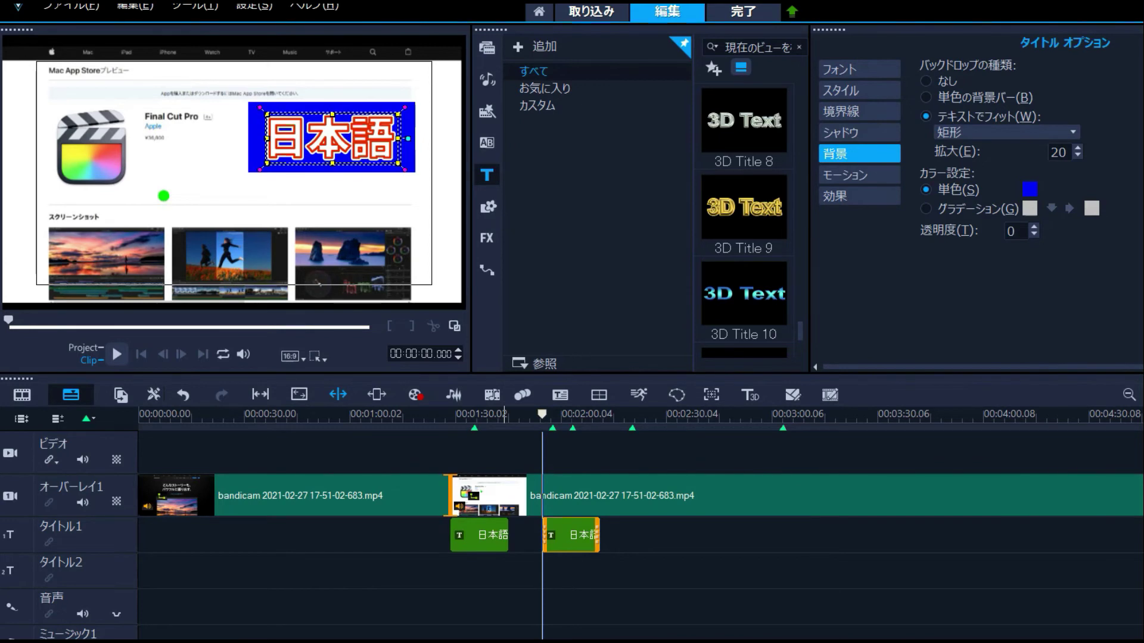
key("Escape")
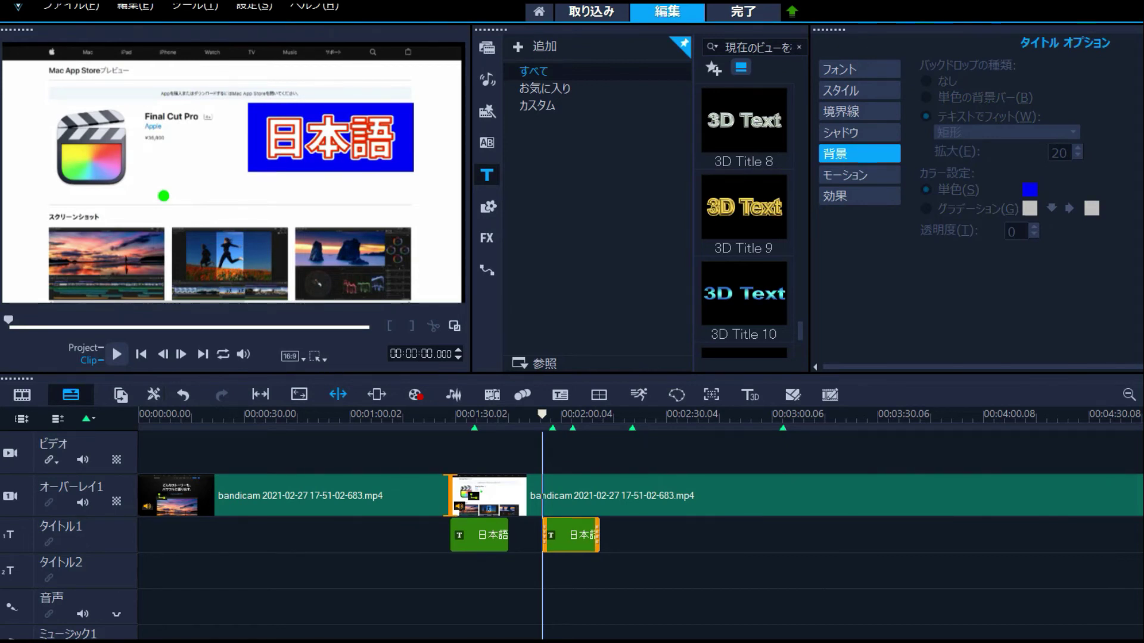
left_click_drag(331, 137, 335, 175)
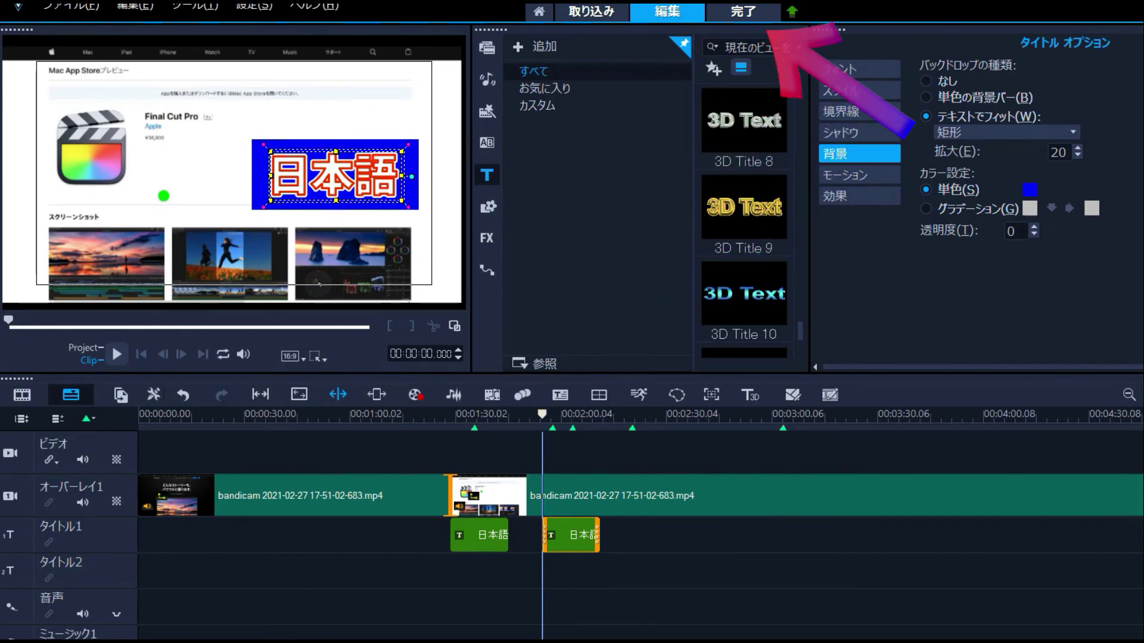
left_click(743, 11)
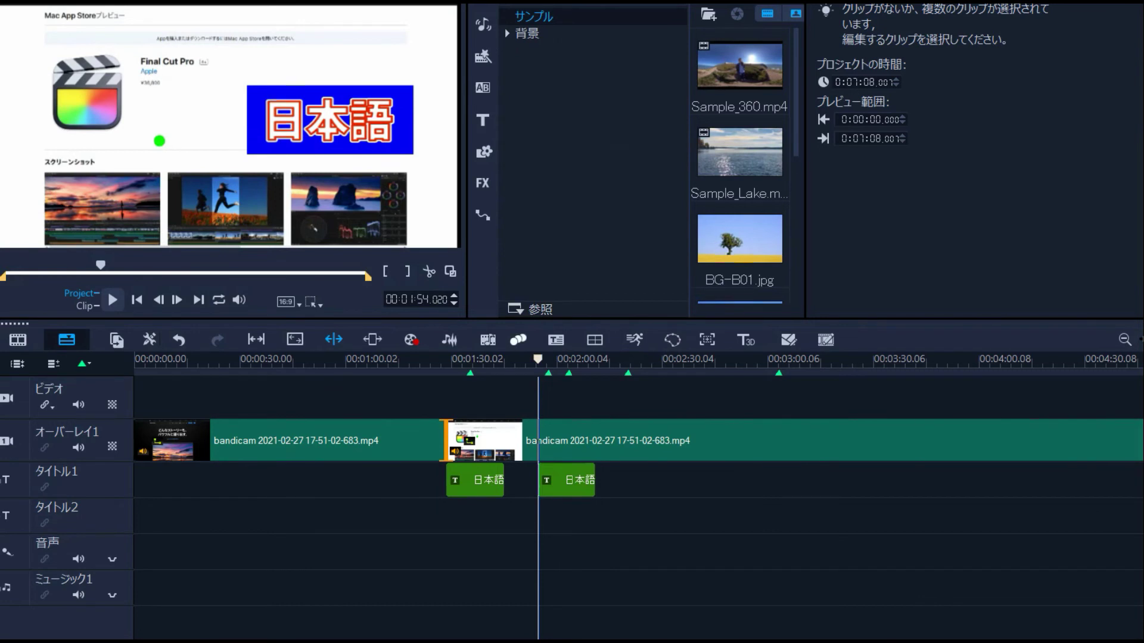
- Split the second clip on overlay track 1 at 00:02:42.010
left_click_drag(538, 360, 702, 360)
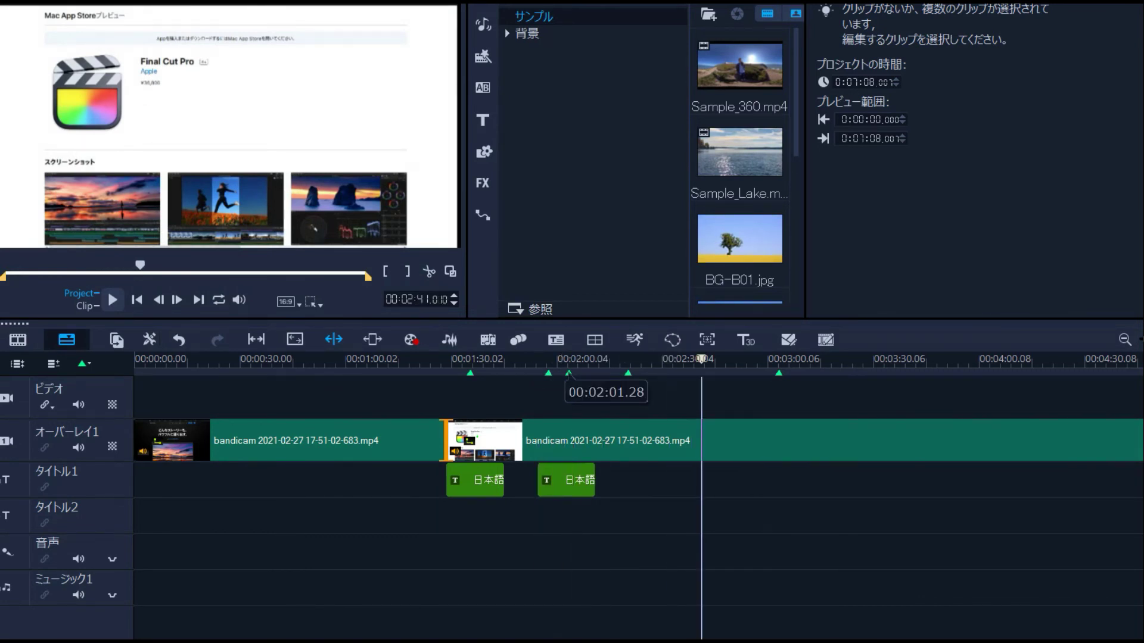
left_click_drag(701, 359, 705, 359)
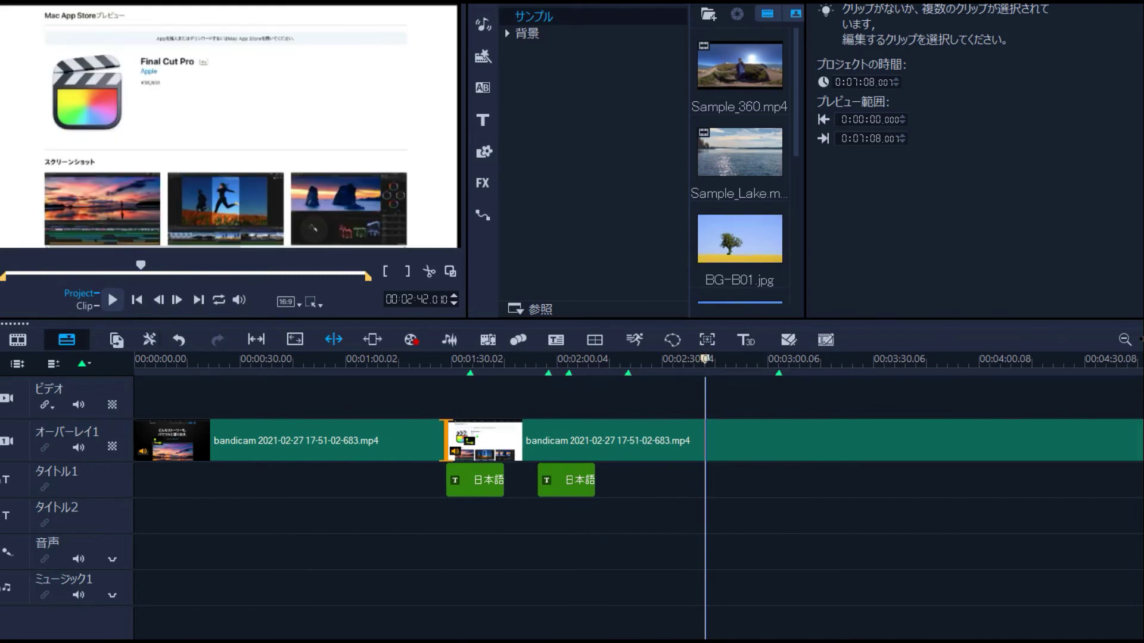
left_click(804, 441)
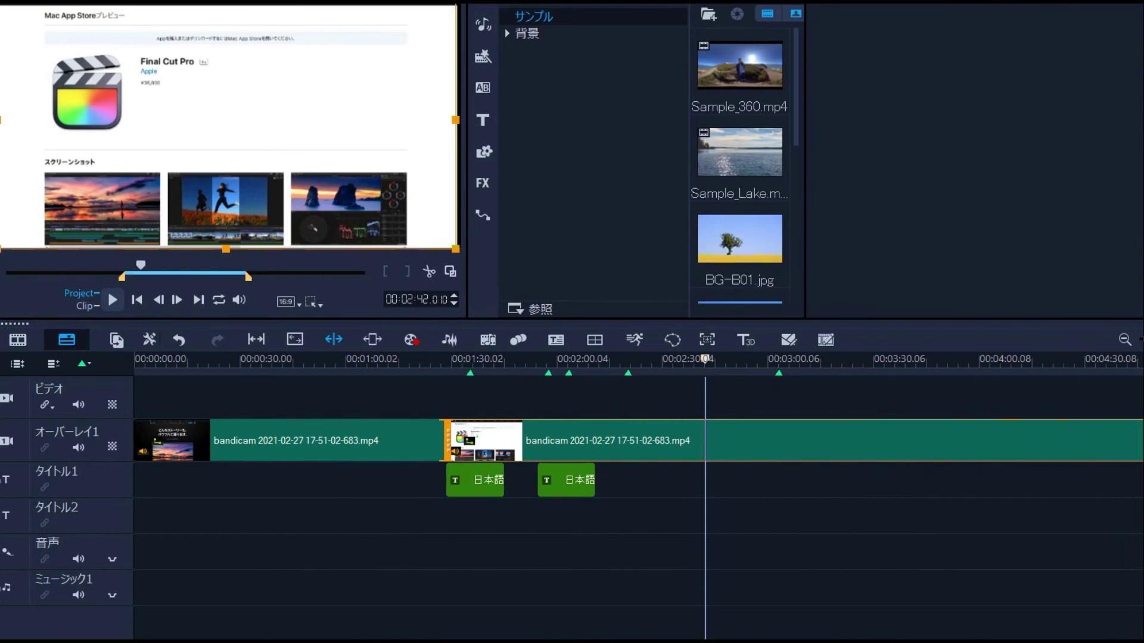
key("s")
- Cut out the overlay section between 00:03:04.006 and 00:03:24.029 and move the remaining clip back to close the gap
left_click_drag(709, 384, 767, 382)
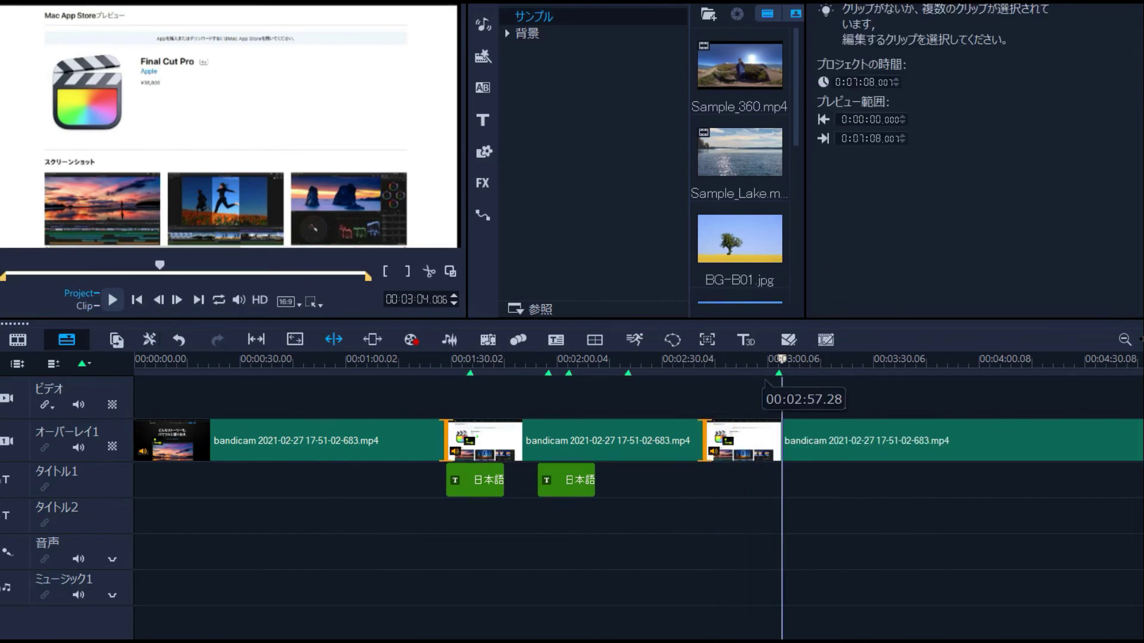
key("s")
left_click(855, 361)
key("s")
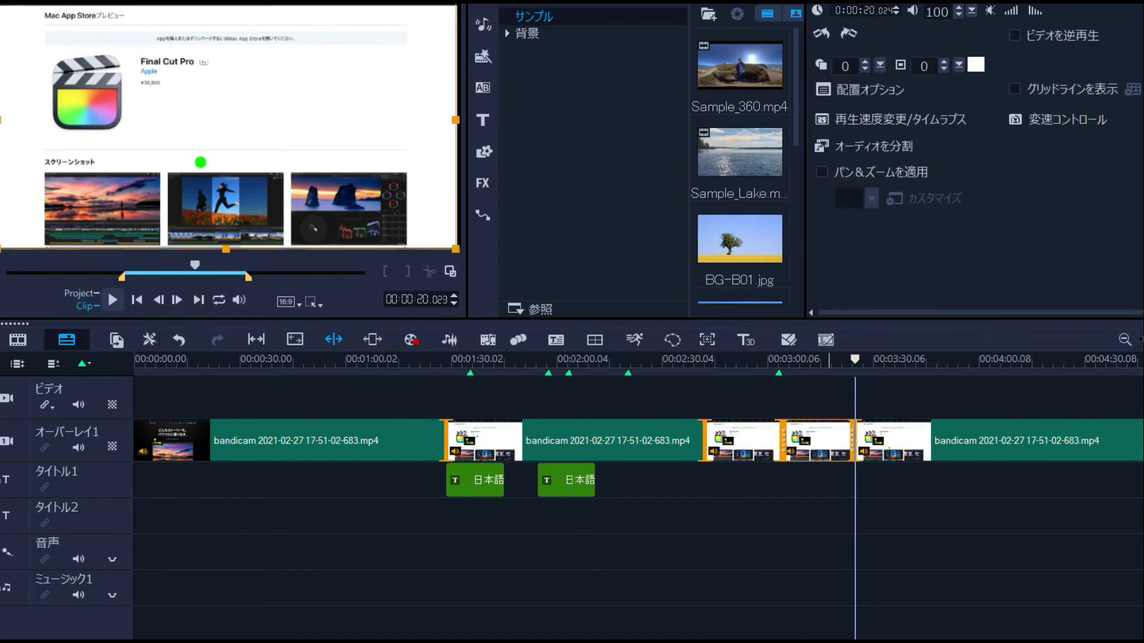
key("Delete")
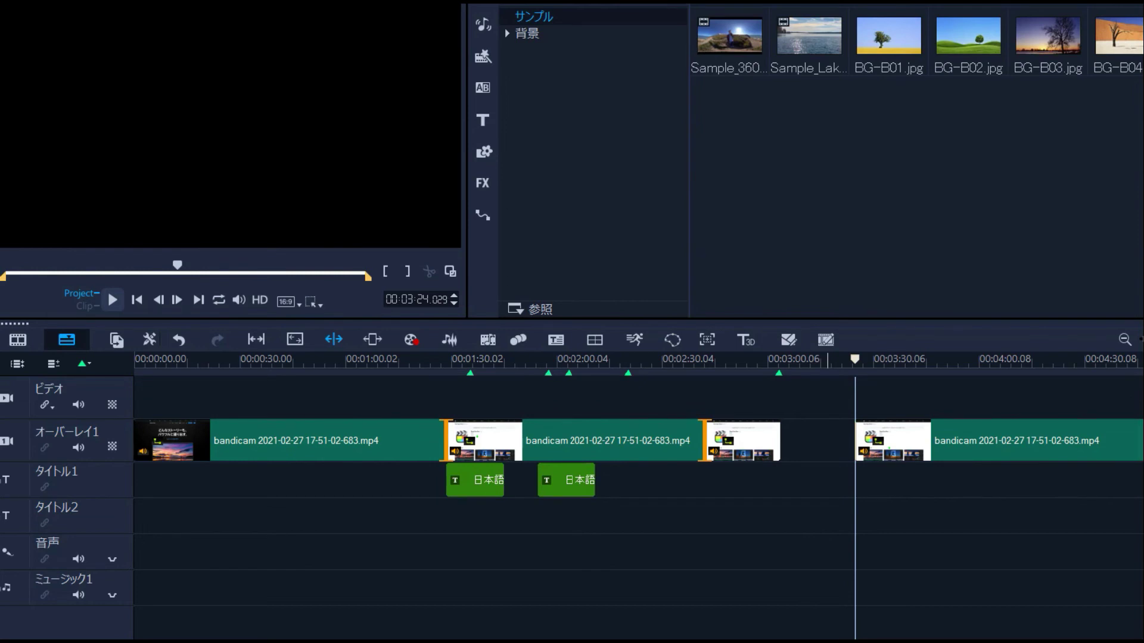
left_click_drag(953, 444, 819, 454)
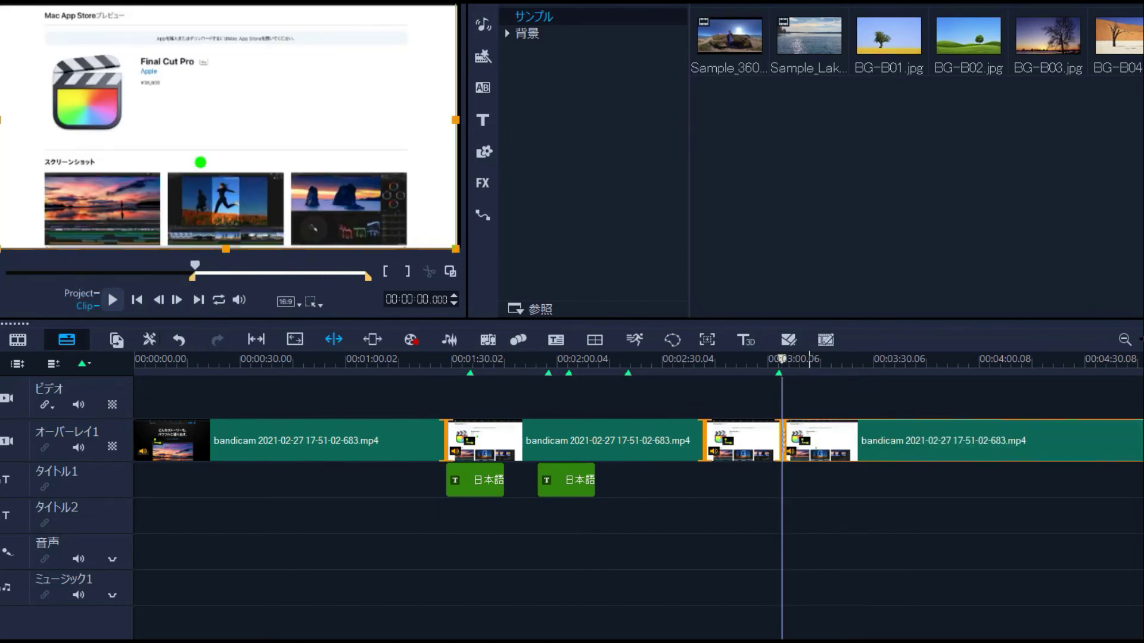